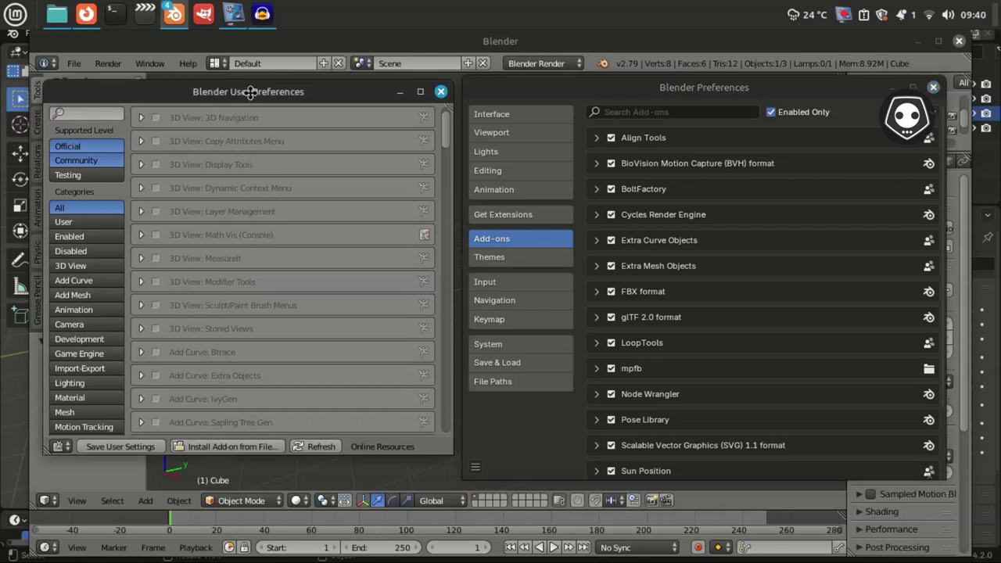
Position the old 2.79 User Preferences window beside the 4.2 Preferences window
{"action": "left_click_drag", "start_coordinate": [249, 92], "coordinate": [247, 99]}
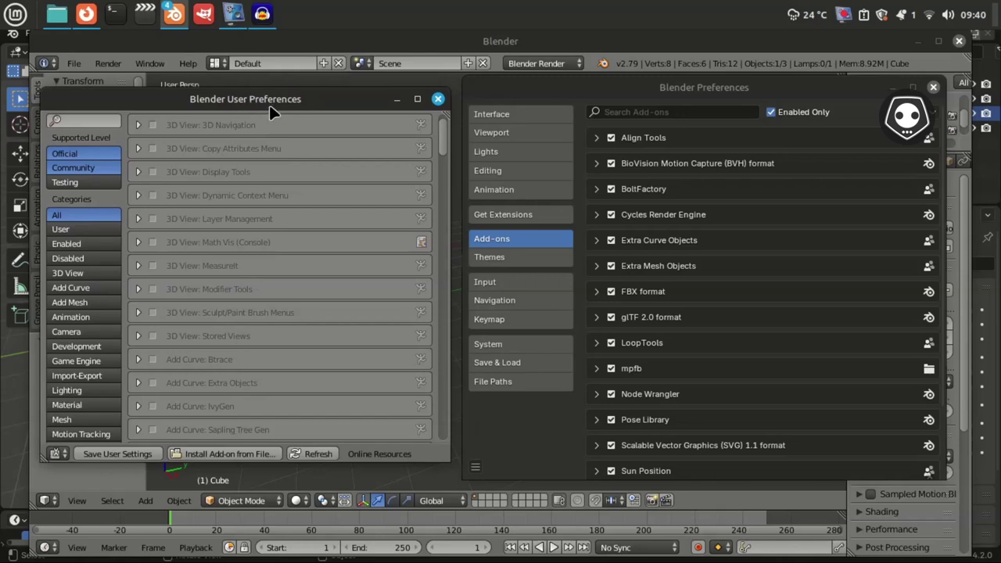
{"action": "left_click_drag", "start_coordinate": [269, 105], "coordinate": [269, 84]}
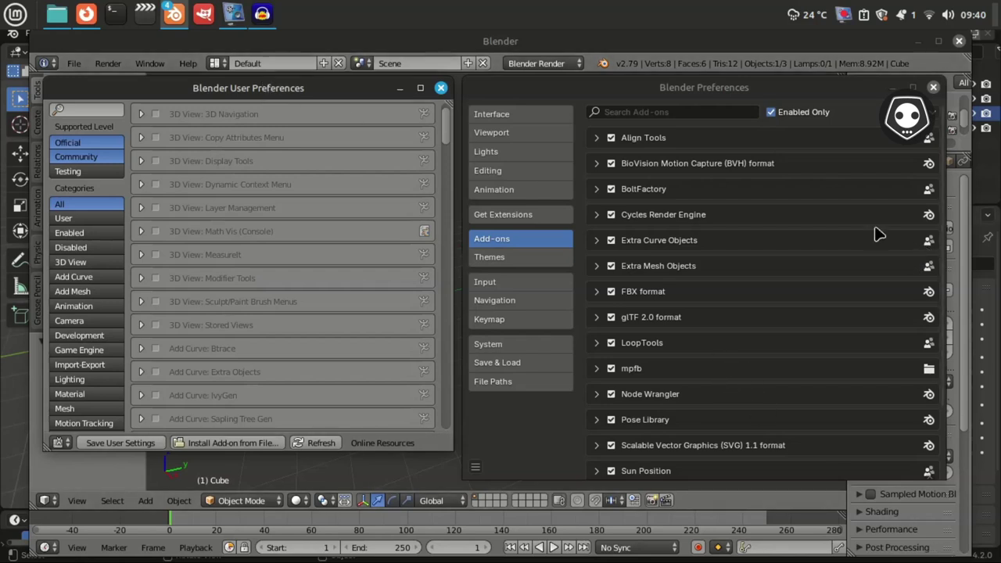
{"action": "mouse_move", "coordinate": [707, 91]}
{"action": "left_mouse_down"}
{"action": "mouse_move", "coordinate": [669, 92]}
{"action": "mouse_move", "coordinate": [707, 91]}
{"action": "left_mouse_up"}
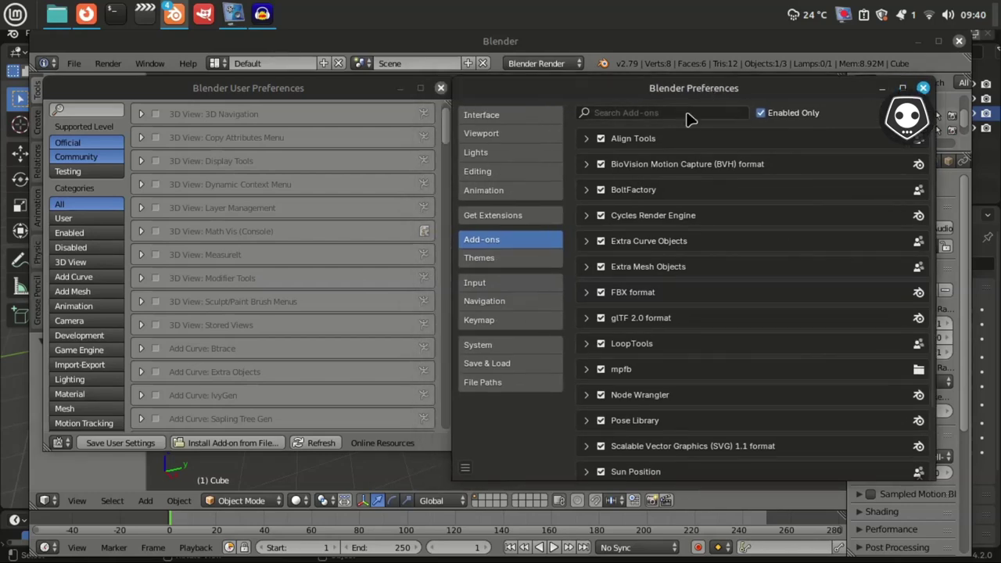
{"action": "mouse_move", "coordinate": [174, 13]}
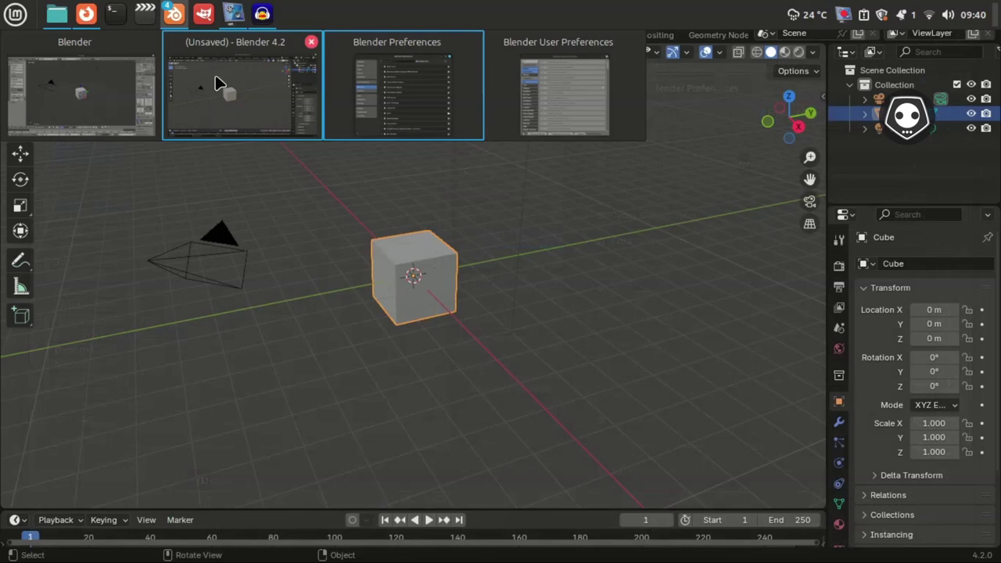
Bring the Blender 4.2 main window forward and check its 4.2.0 version on the splash screen
{"action": "left_click", "coordinate": [219, 84]}
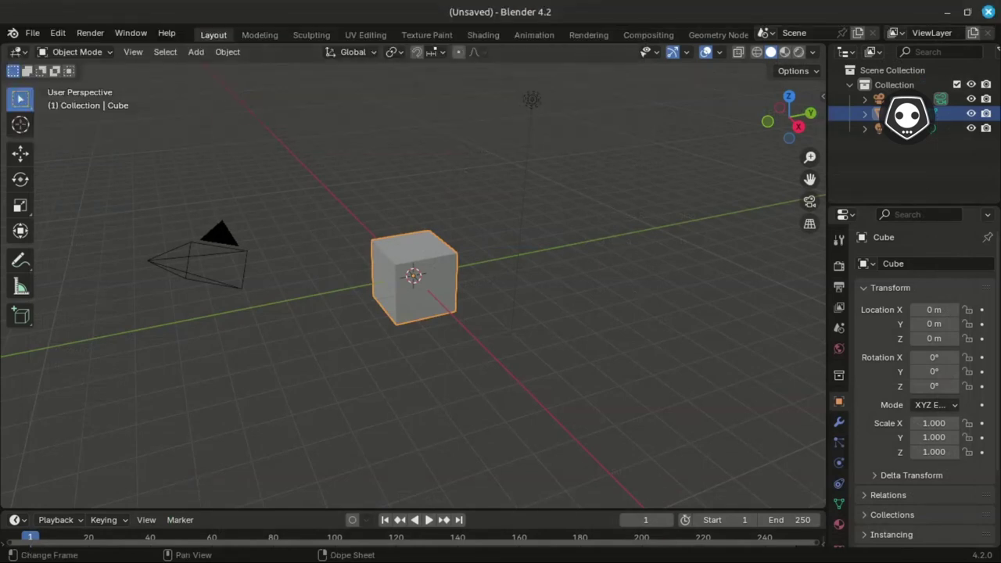
{"action": "left_click", "coordinate": [13, 34]}
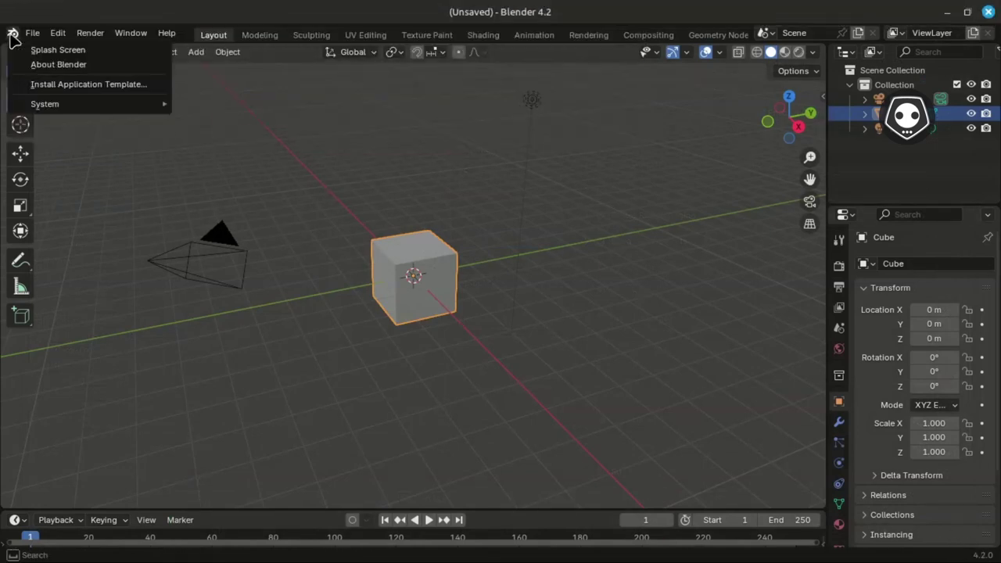
{"action": "left_click", "coordinate": [74, 50]}
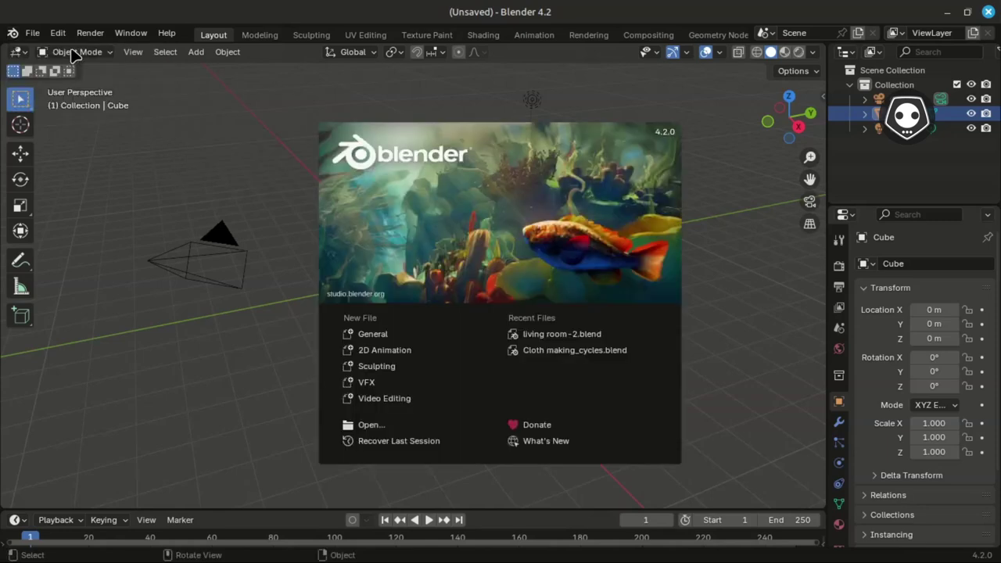
{"action": "left_click", "coordinate": [573, 100]}
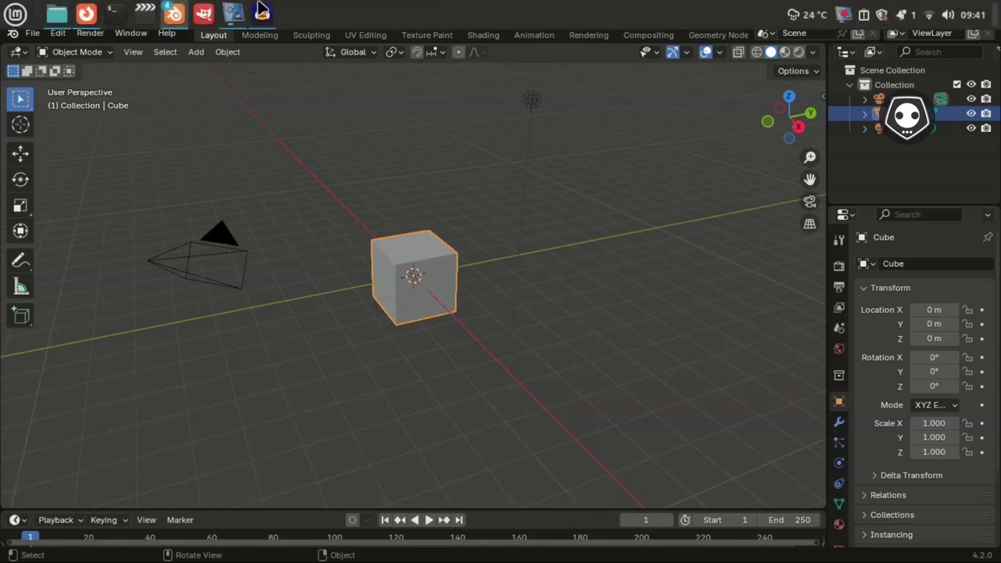
{"action": "mouse_move", "coordinate": [173, 13]}
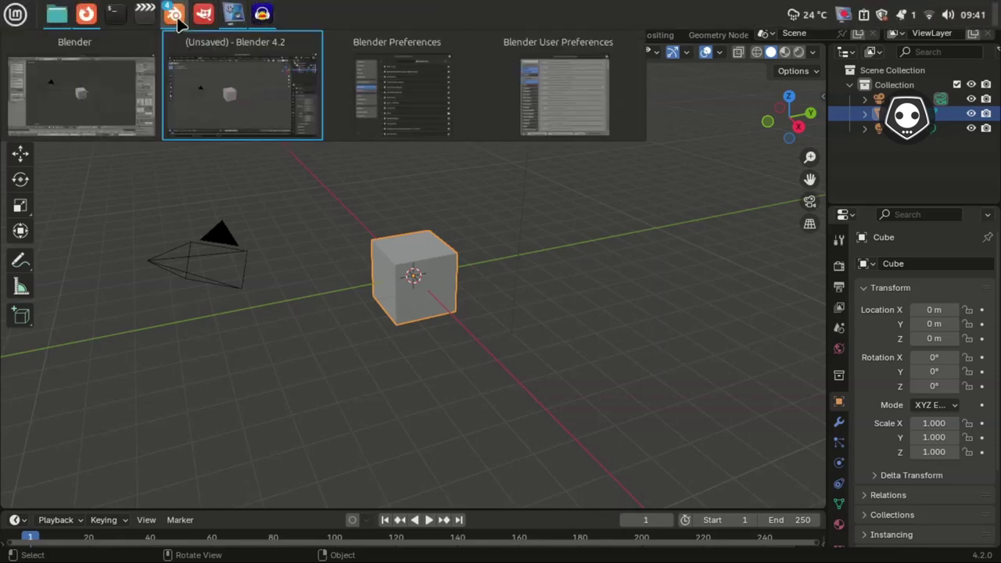
Raise both preference windows and line up the 2.79 add-on list beside the 4.2 one
{"action": "left_click", "coordinate": [350, 68]}
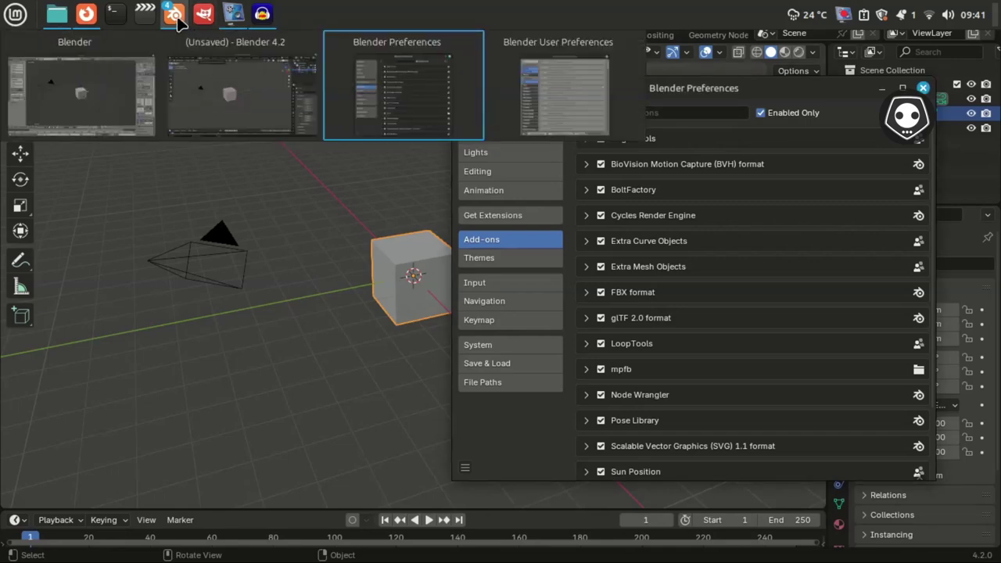
{"action": "left_click", "coordinate": [535, 69]}
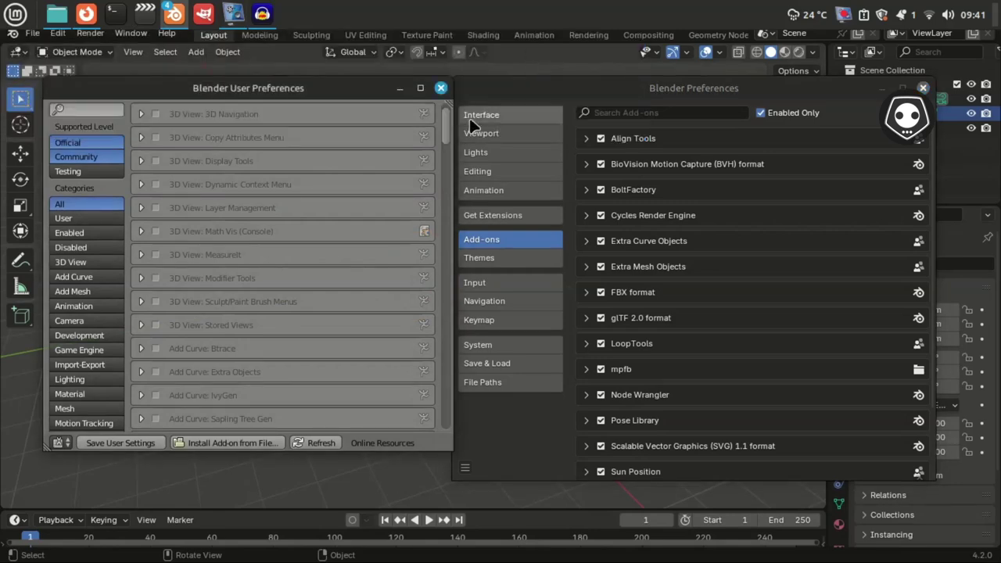
{"action": "mouse_move", "coordinate": [320, 94]}
{"action": "left_mouse_down"}
{"action": "mouse_move", "coordinate": [318, 109]}
{"action": "mouse_move", "coordinate": [288, 106]}
{"action": "left_mouse_up"}
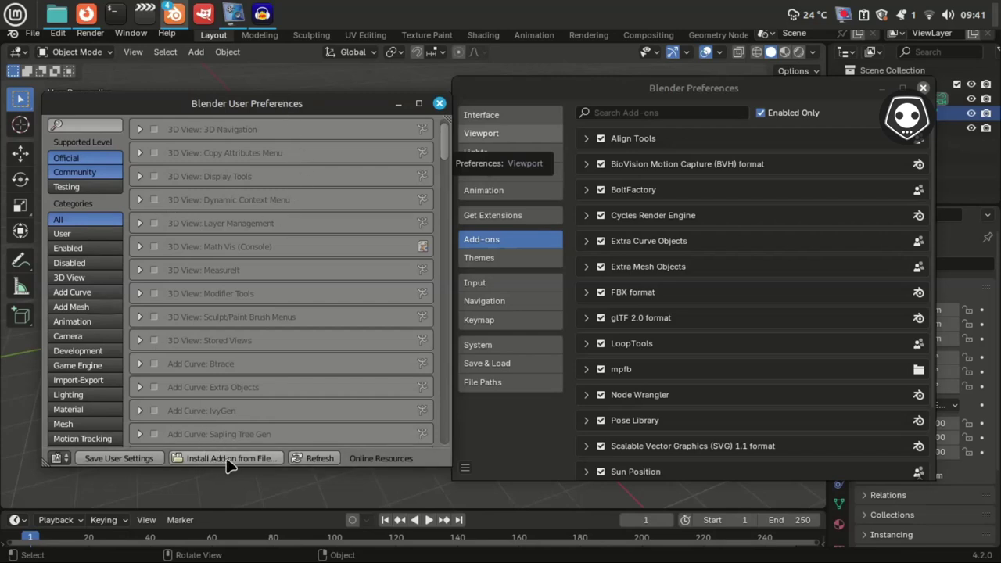
{"action": "left_click_drag", "start_coordinate": [235, 102], "coordinate": [237, 91]}
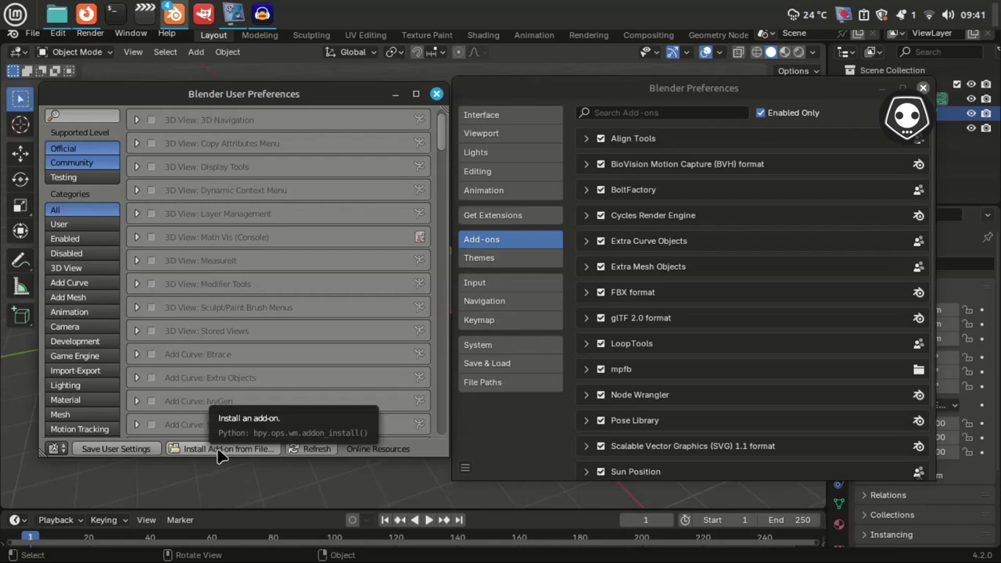
{"action": "mouse_move", "coordinate": [617, 89]}
{"action": "left_mouse_down"}
{"action": "mouse_move", "coordinate": [626, 85]}
{"action": "mouse_move", "coordinate": [614, 93]}
{"action": "left_mouse_up"}
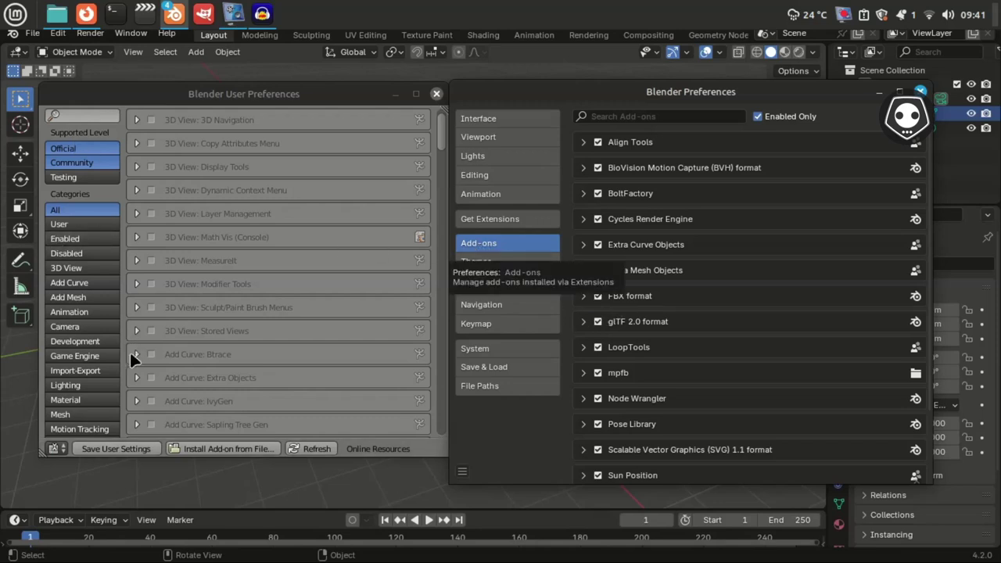
{"action": "scroll", "coordinate": [100, 336], "scroll_direction": "down", "scroll_amount": 3}
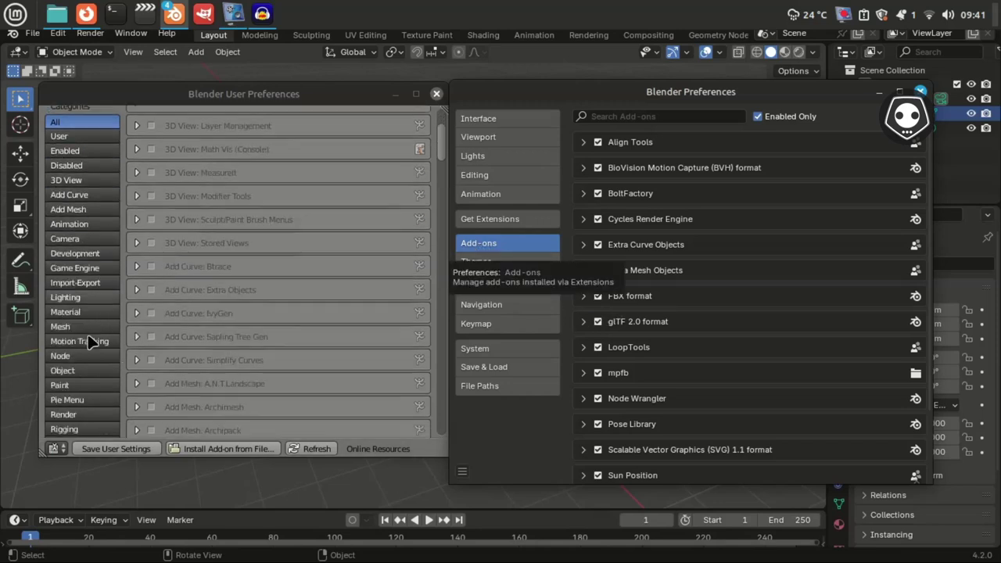
{"action": "scroll", "coordinate": [86, 355], "scroll_direction": "down", "scroll_amount": 2}
{"action": "scroll", "coordinate": [86, 354], "scroll_direction": "up", "scroll_amount": 5}
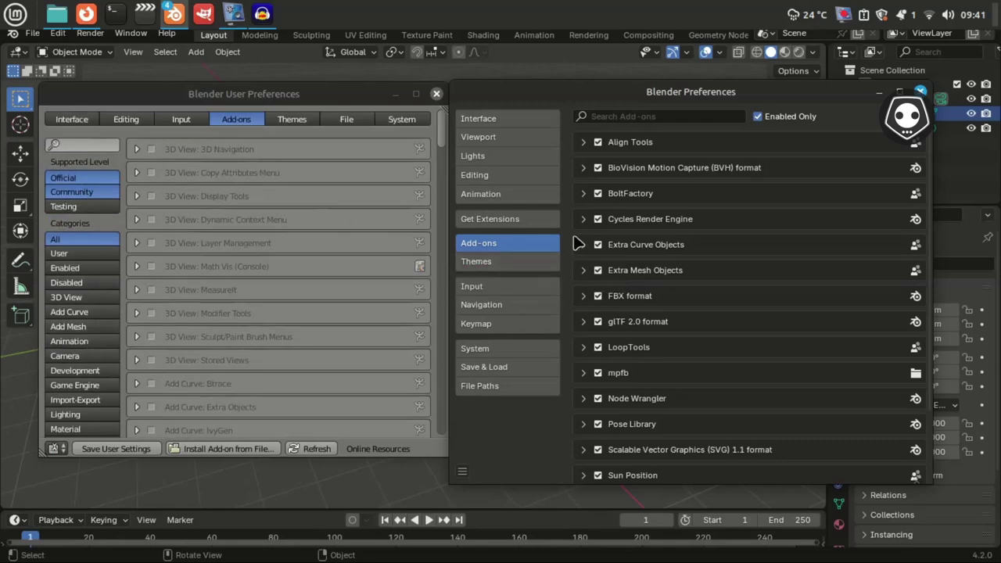
{"action": "left_click", "coordinate": [195, 114]}
{"action": "left_click", "coordinate": [226, 115]}
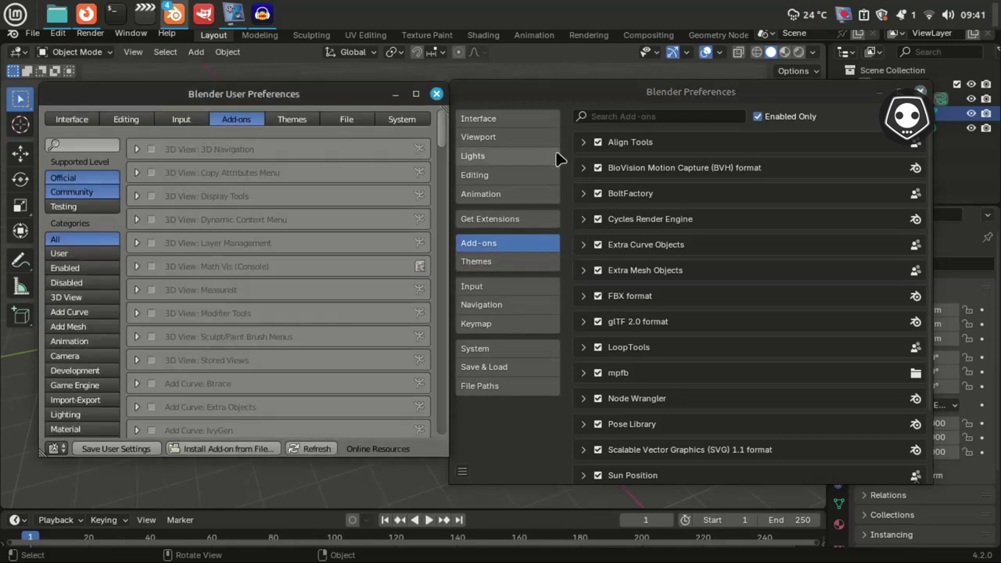
{"action": "left_click", "coordinate": [491, 223]}
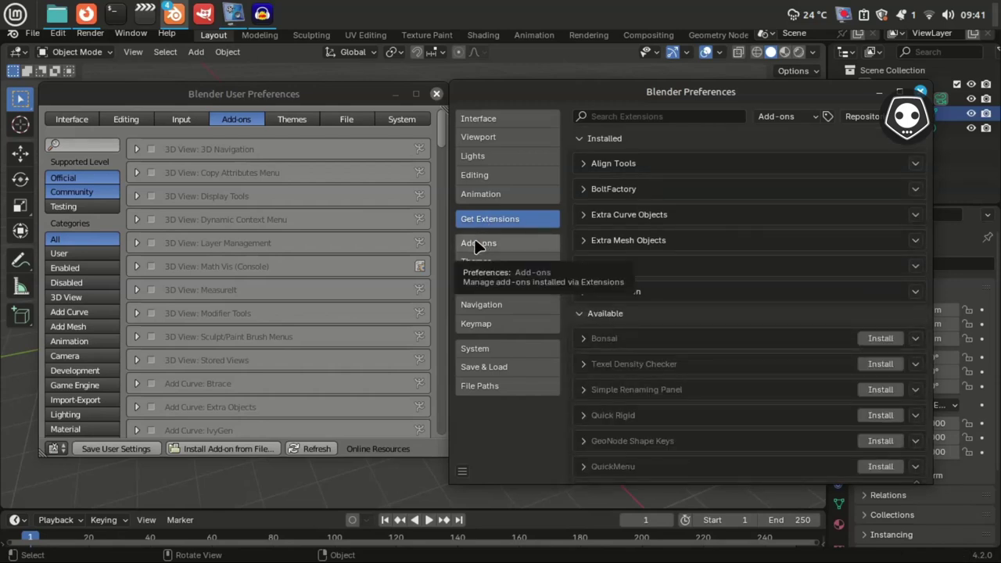
{"action": "scroll", "coordinate": [774, 335], "scroll_direction": "down", "scroll_amount": 5}
{"action": "scroll", "coordinate": [776, 337], "scroll_direction": "down", "scroll_amount": 10}
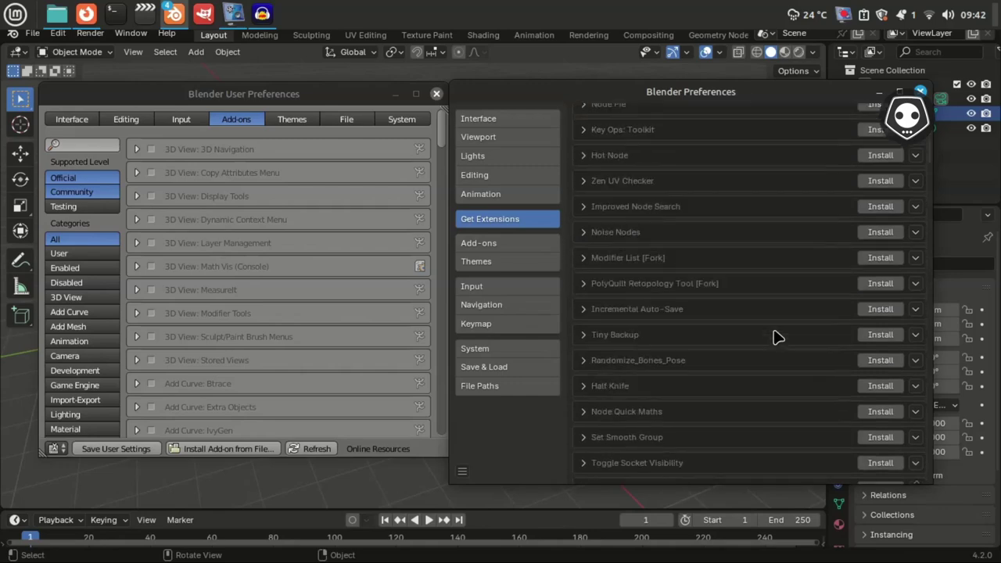
{"action": "scroll", "coordinate": [770, 336], "scroll_direction": "up", "scroll_amount": 10}
{"action": "scroll", "coordinate": [767, 335], "scroll_direction": "up", "scroll_amount": 5}
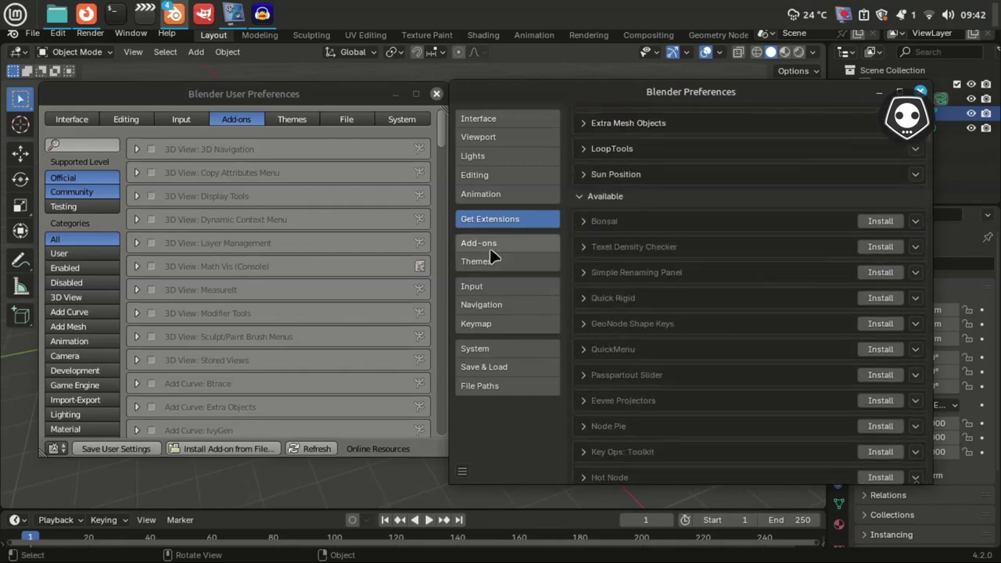
{"action": "left_click", "coordinate": [493, 245]}
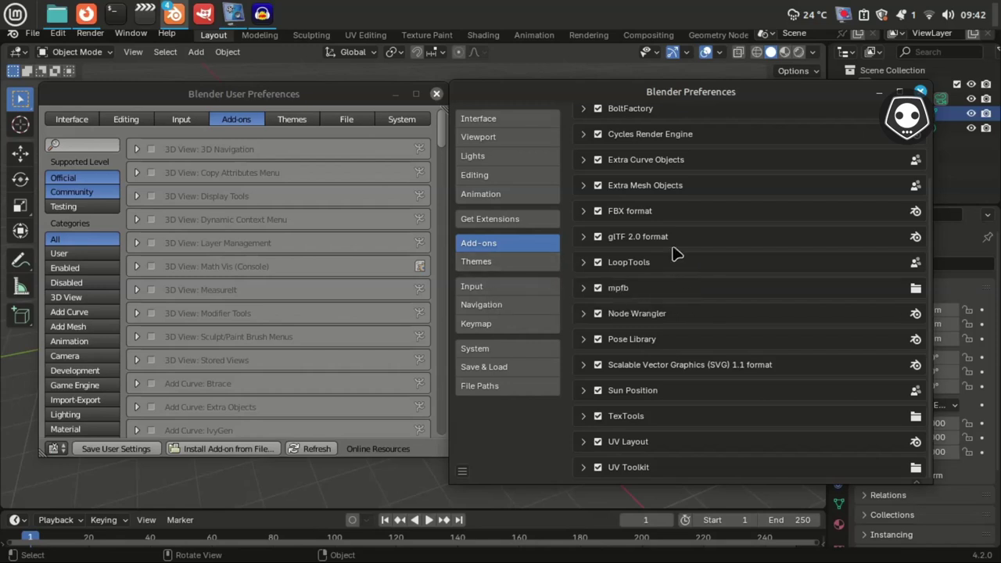
Scroll through the 4.2 enabled-only add-on list
{"action": "scroll", "coordinate": [669, 246], "scroll_direction": "up", "scroll_amount": 3}
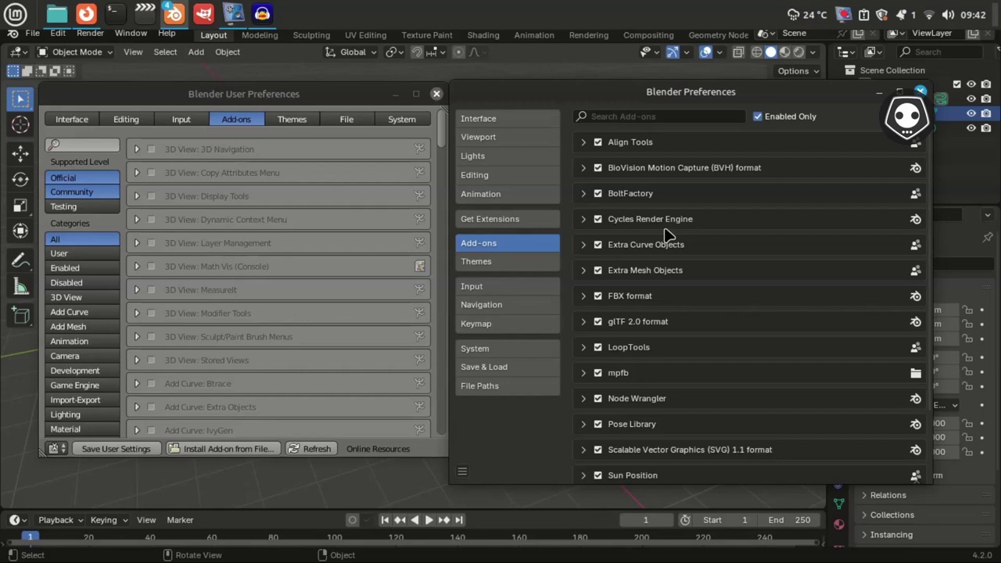
{"action": "scroll", "coordinate": [661, 249], "scroll_direction": "down", "scroll_amount": 2}
{"action": "scroll", "coordinate": [649, 262], "scroll_direction": "down", "scroll_amount": 1}
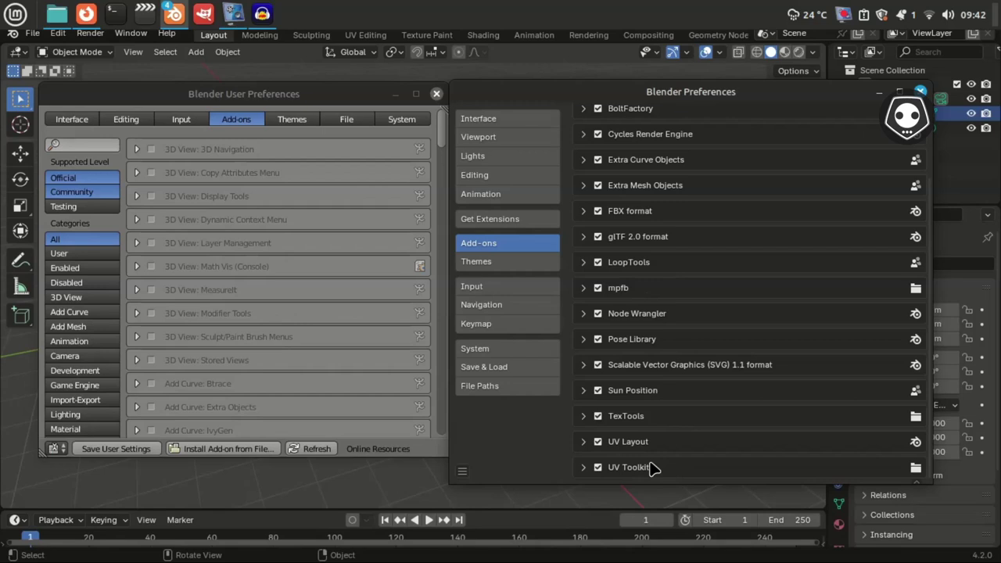
{"action": "scroll", "coordinate": [709, 214], "scroll_direction": "up", "scroll_amount": 3}
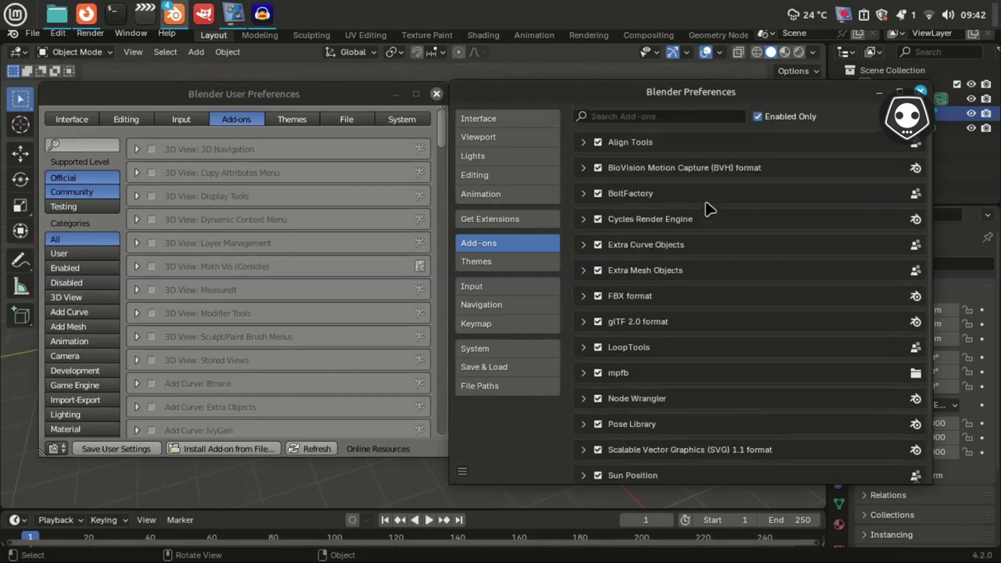
Turn off Enabled Only and browse all add-ons, including disabled Rigify and Hydra Storm
{"action": "left_click", "coordinate": [757, 116]}
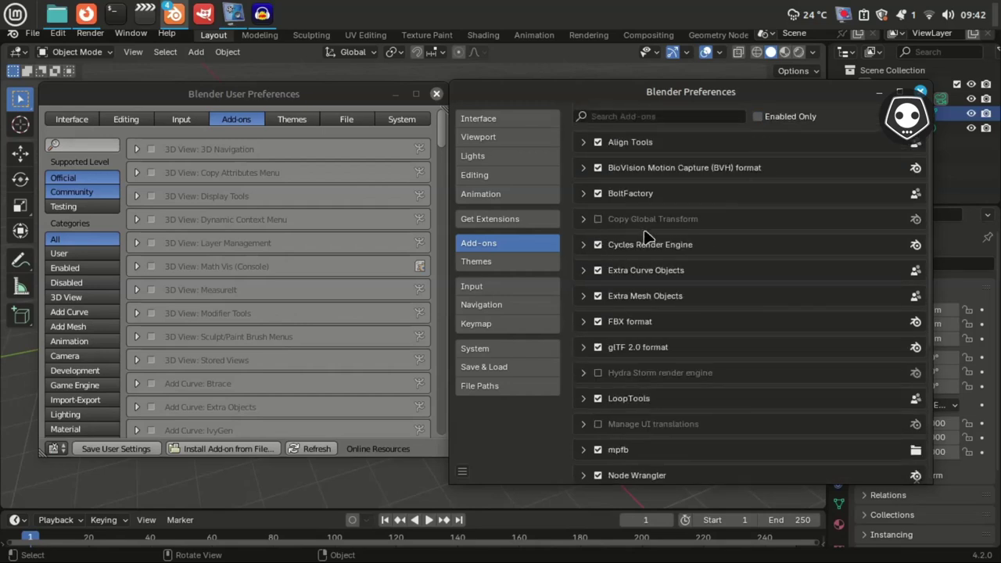
{"action": "scroll", "coordinate": [650, 293], "scroll_direction": "down", "scroll_amount": 3}
{"action": "scroll", "coordinate": [649, 293], "scroll_direction": "down", "scroll_amount": 2}
{"action": "scroll", "coordinate": [650, 293], "scroll_direction": "up", "scroll_amount": 2}
{"action": "scroll", "coordinate": [649, 294], "scroll_direction": "up", "scroll_amount": 3}
{"action": "scroll", "coordinate": [604, 326], "scroll_direction": "down", "scroll_amount": 3}
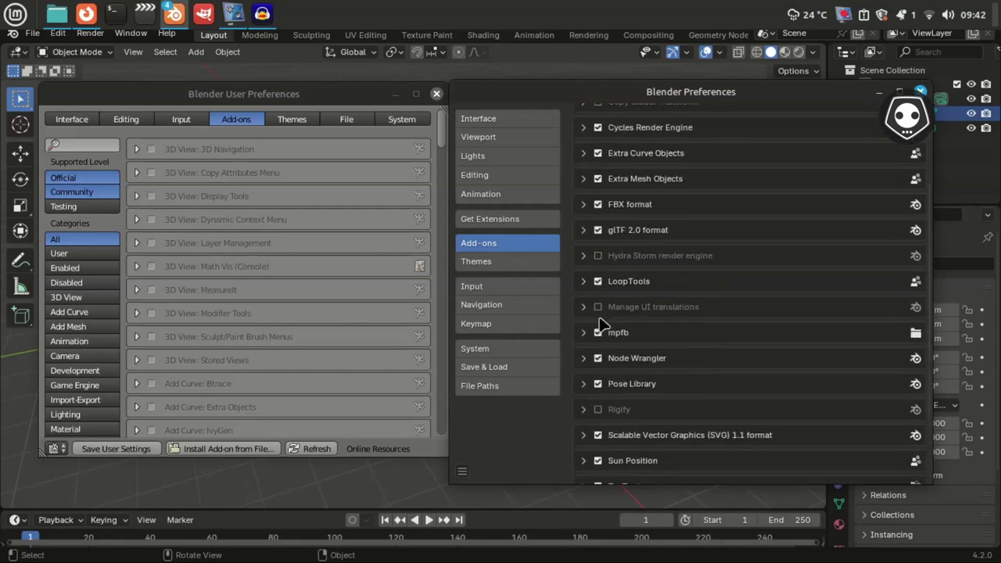
{"action": "scroll", "coordinate": [604, 325], "scroll_direction": "down", "scroll_amount": 2}
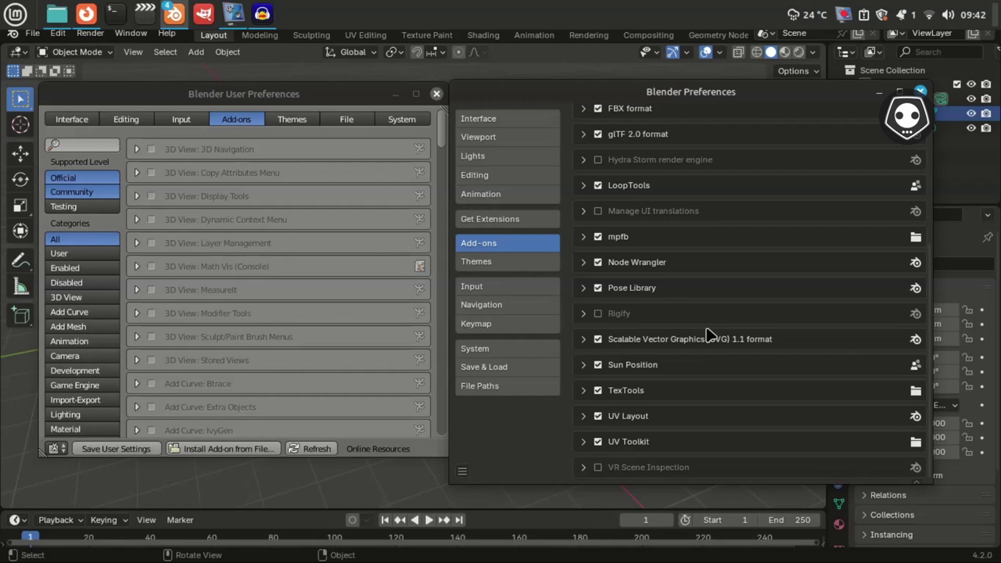
{"action": "scroll", "coordinate": [708, 334], "scroll_direction": "up", "scroll_amount": 2}
{"action": "scroll", "coordinate": [707, 335], "scroll_direction": "up", "scroll_amount": 2}
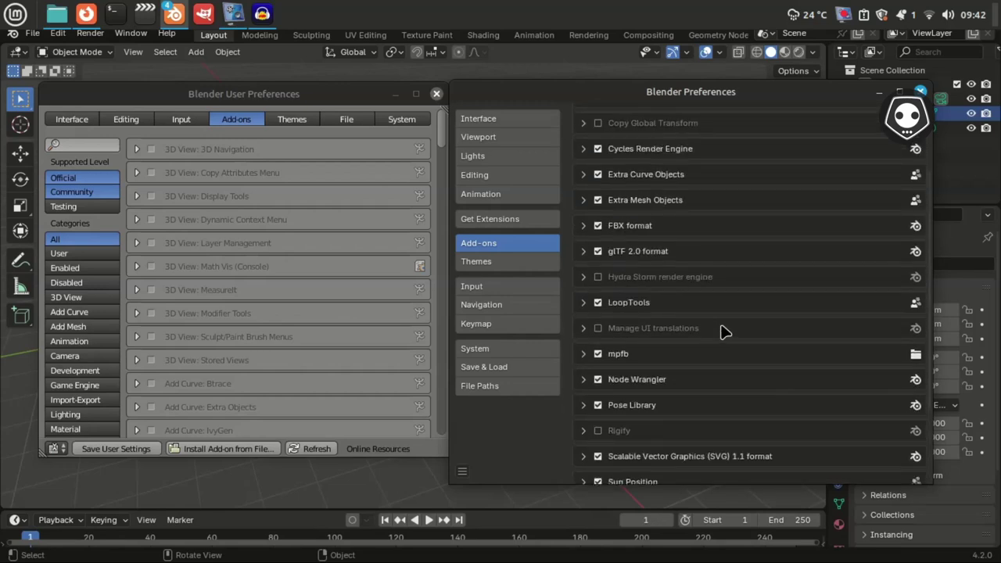
Search DuckDuckGo for 'blender addon' and scroll to the extensions.blender.org result
{"action": "left_click", "coordinate": [86, 14]}
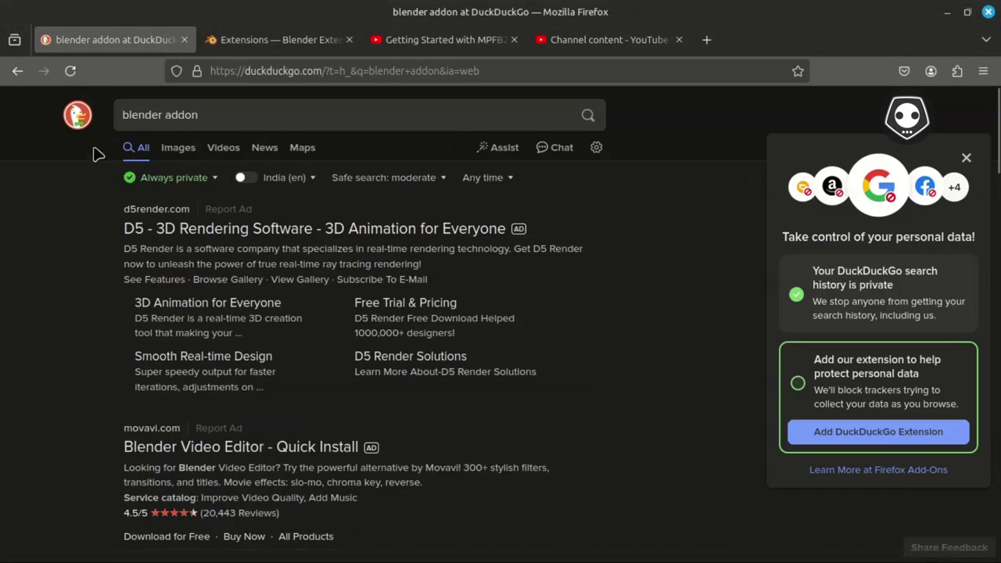
{"action": "left_click", "coordinate": [77, 117]}
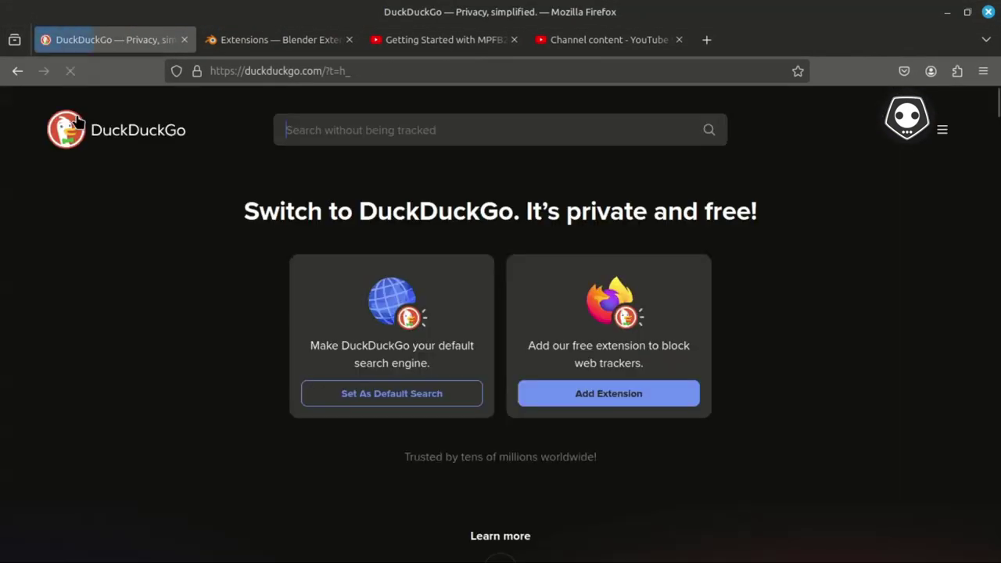
{"action": "left_click", "coordinate": [314, 134]}
{"action": "type", "text": "blende"}
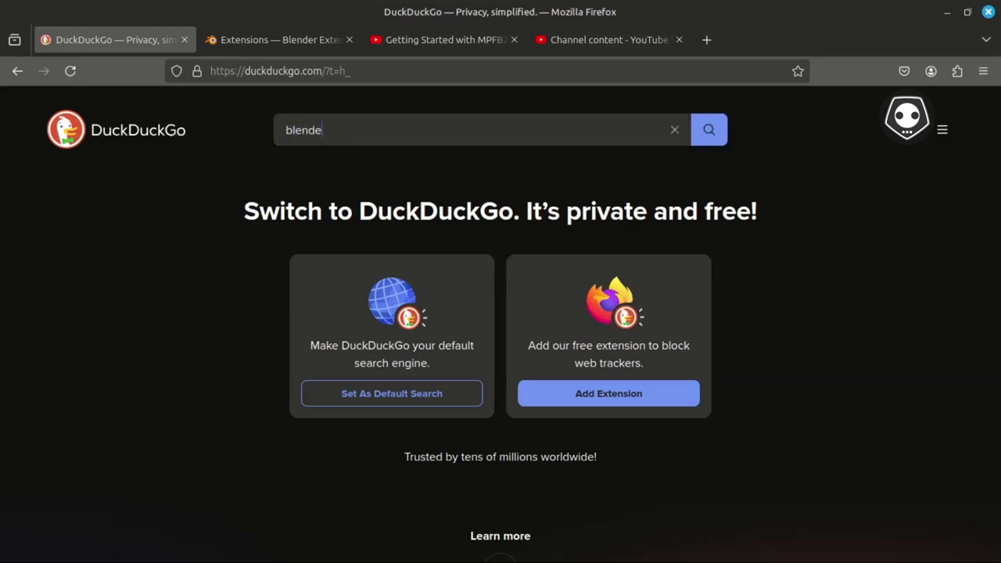
{"action": "type", "text": "r ex"}
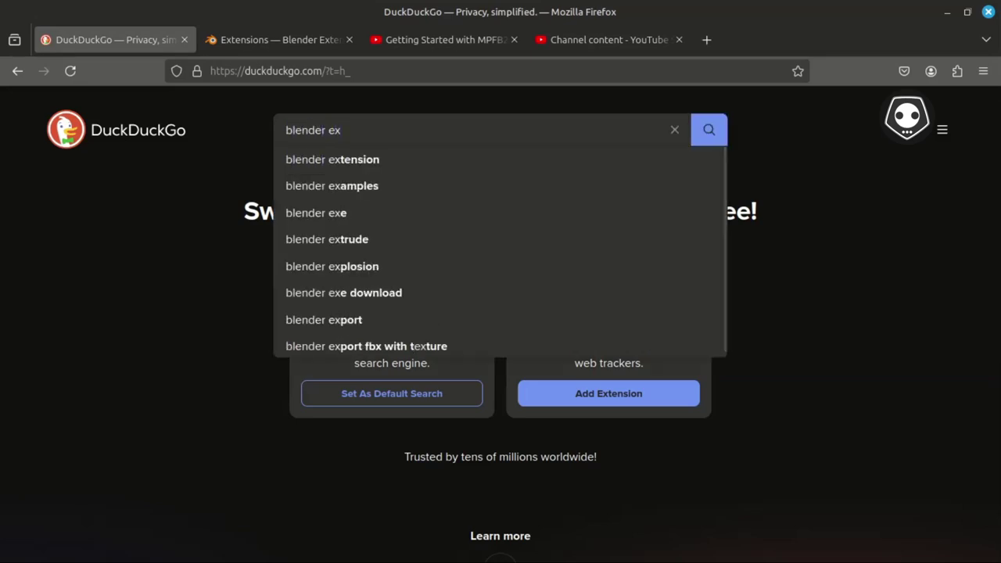
{"action": "key", "text": "BackSpace"}
{"action": "key", "text": "BackSpace"}
{"action": "type", "text": "add"}
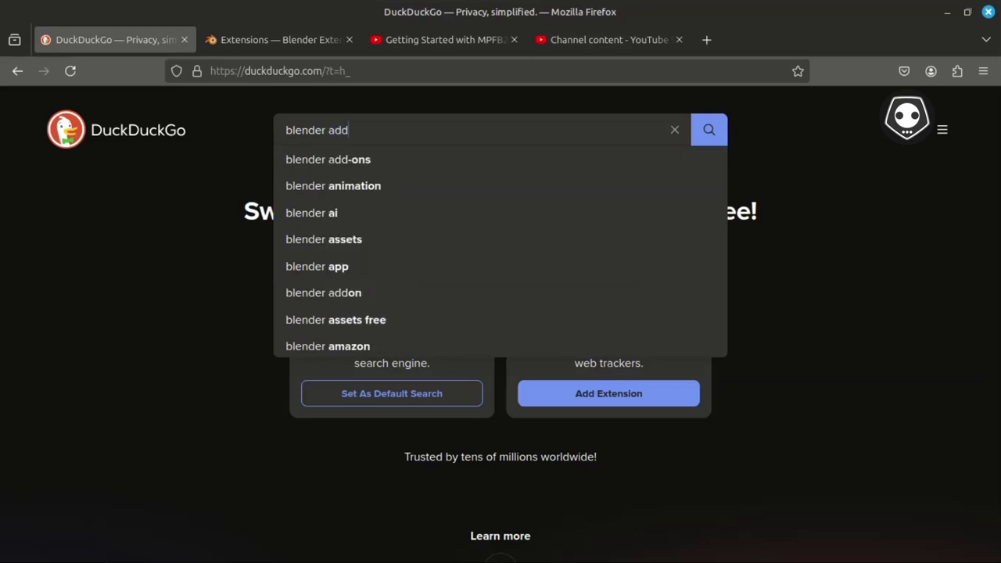
{"action": "type", "text": "on"}
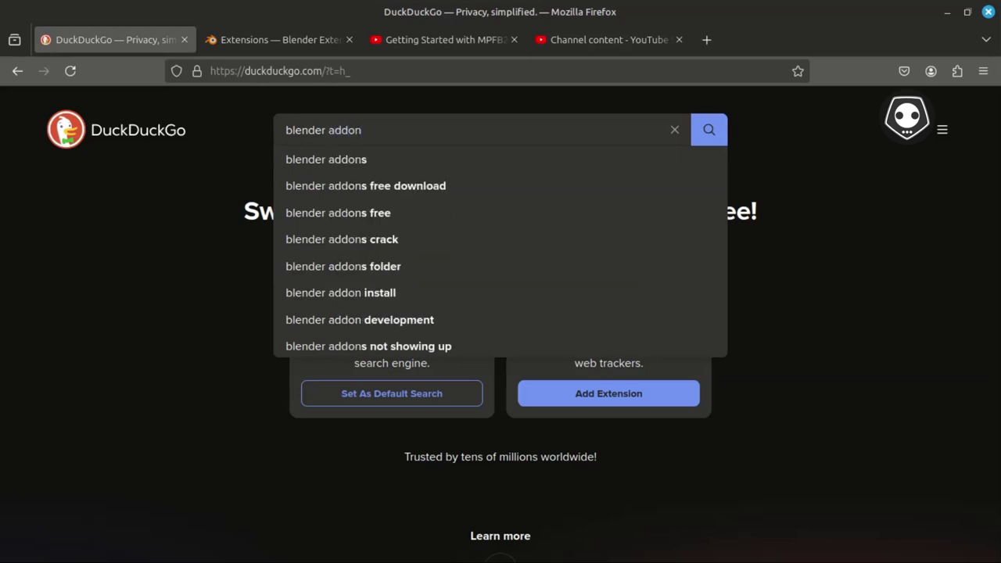
{"action": "key", "text": "Return"}
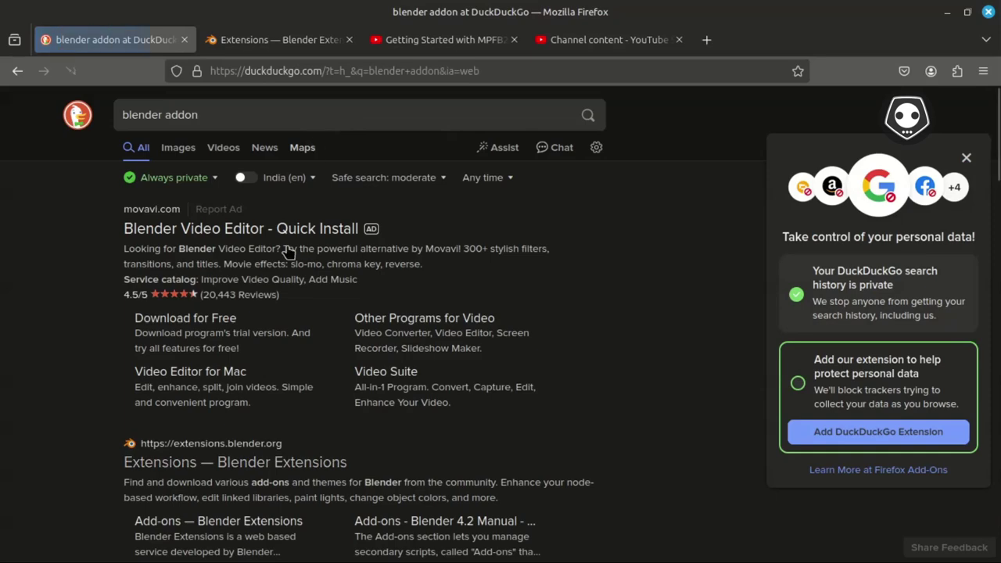
{"action": "scroll", "coordinate": [254, 349], "scroll_direction": "down", "scroll_amount": 3}
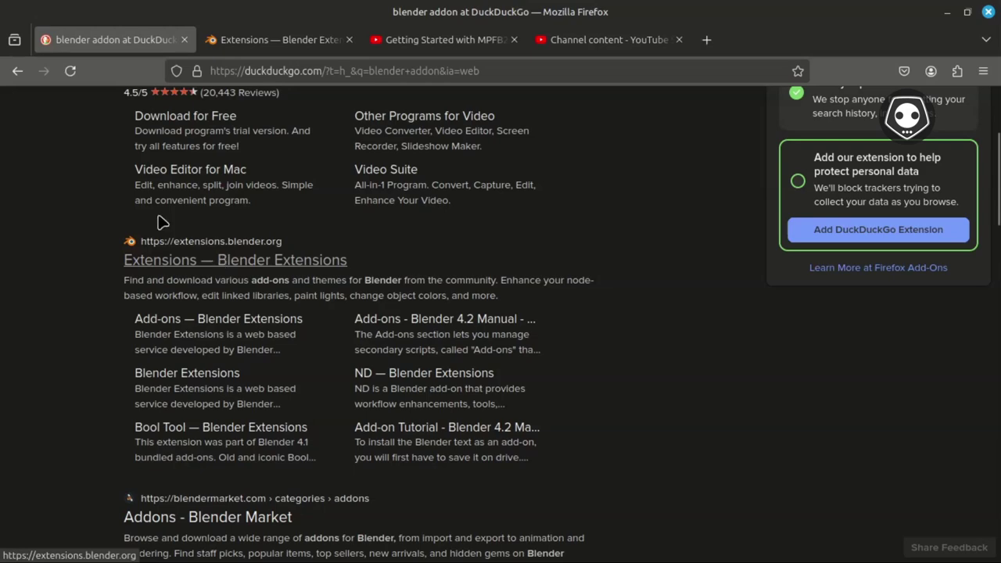
Browse the Blender Extensions home page's featured add-ons like Bool Tool and ND
{"action": "left_click", "coordinate": [252, 41]}
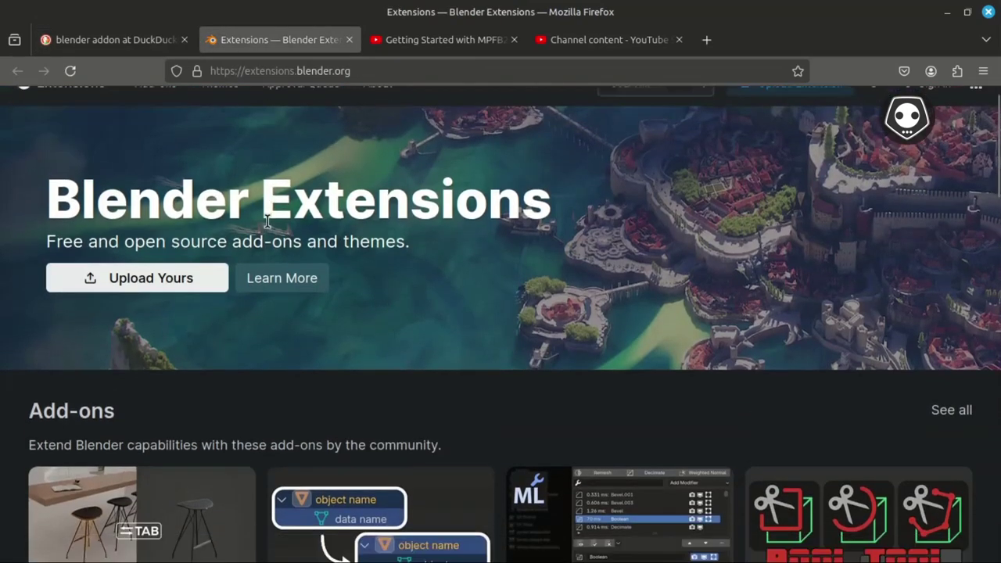
{"action": "scroll", "coordinate": [187, 227], "scroll_direction": "down", "scroll_amount": 4}
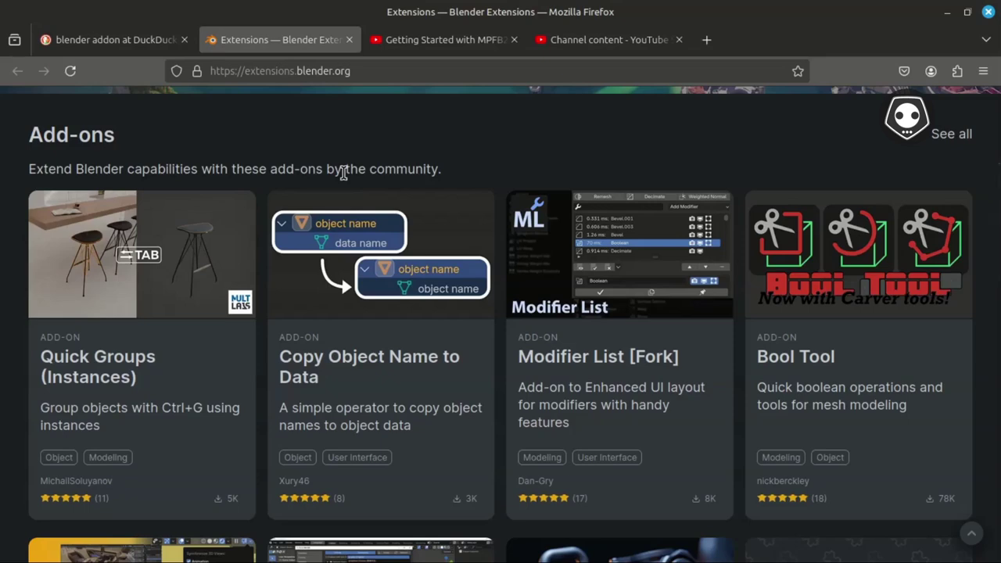
{"action": "scroll", "coordinate": [341, 280], "scroll_direction": "down", "scroll_amount": 5}
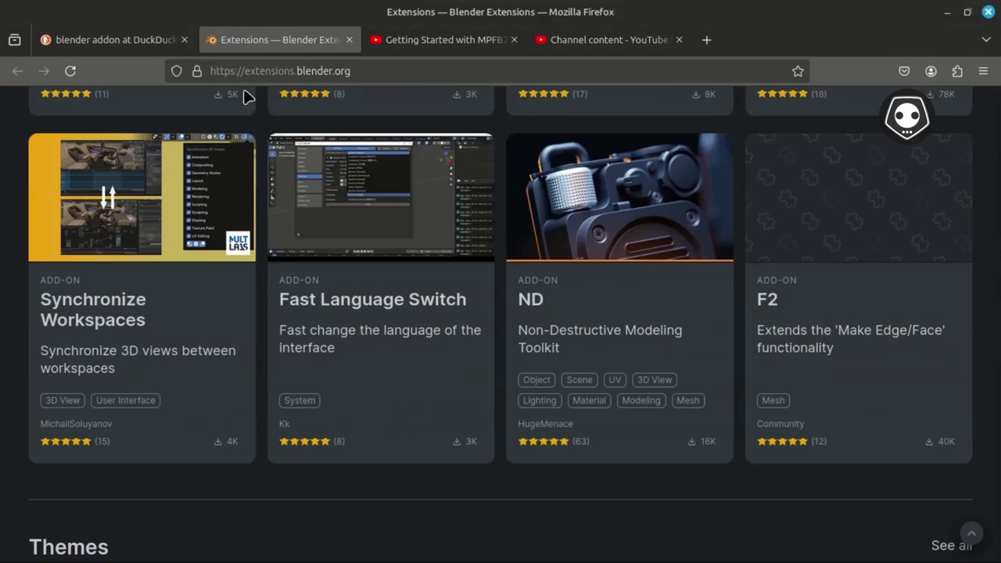
{"action": "mouse_move", "coordinate": [204, 14]}
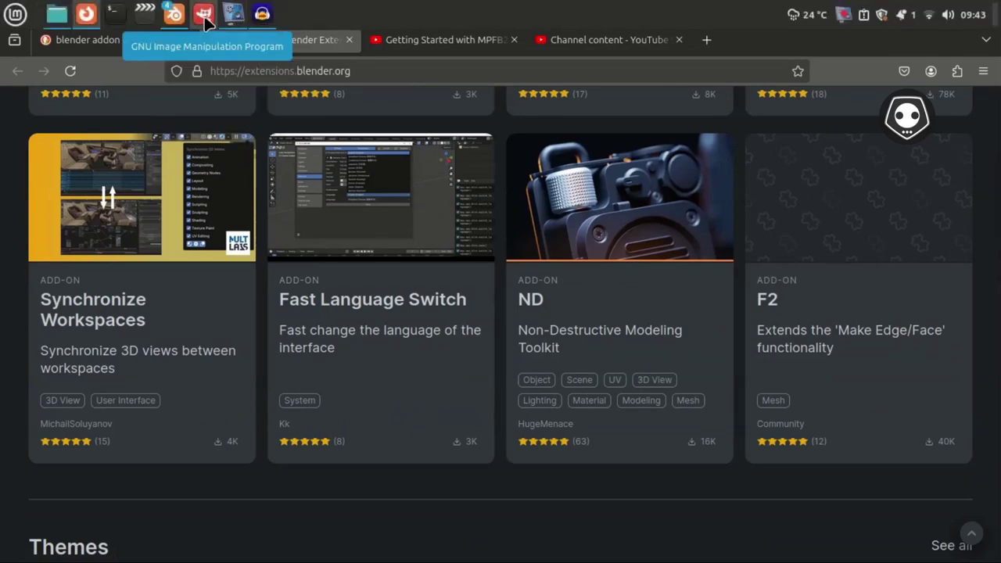
{"action": "left_click", "coordinate": [173, 14]}
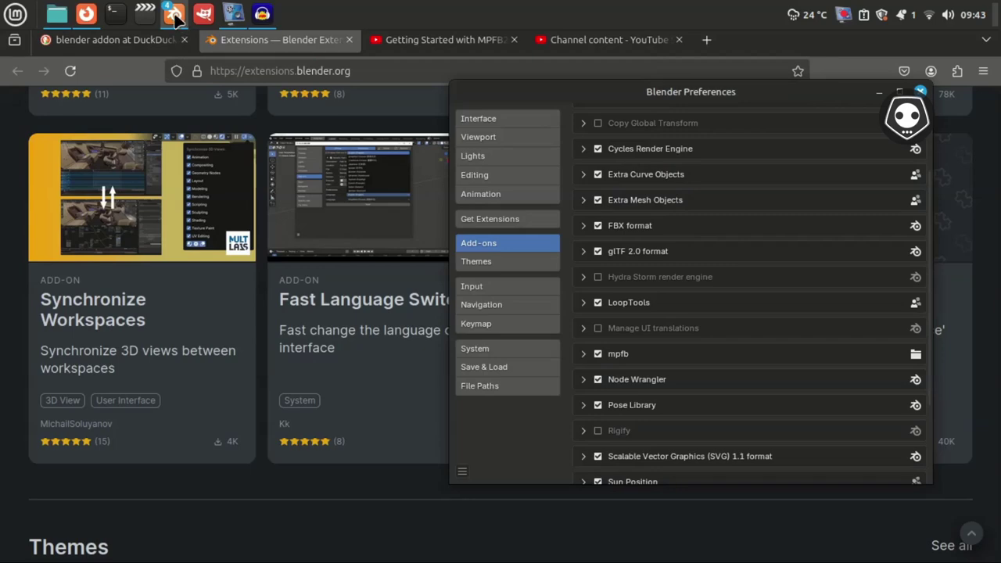
Scroll the 2.79 add-on list to Add Curve: IvyGen, then minimize the 4.2 Preferences window
{"action": "left_click", "coordinate": [174, 18]}
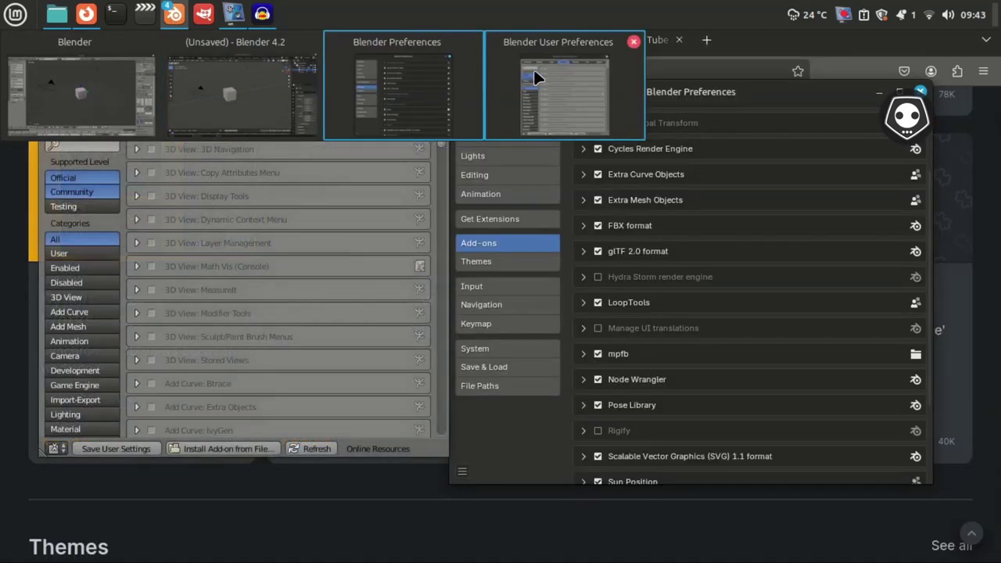
{"action": "left_click", "coordinate": [534, 69]}
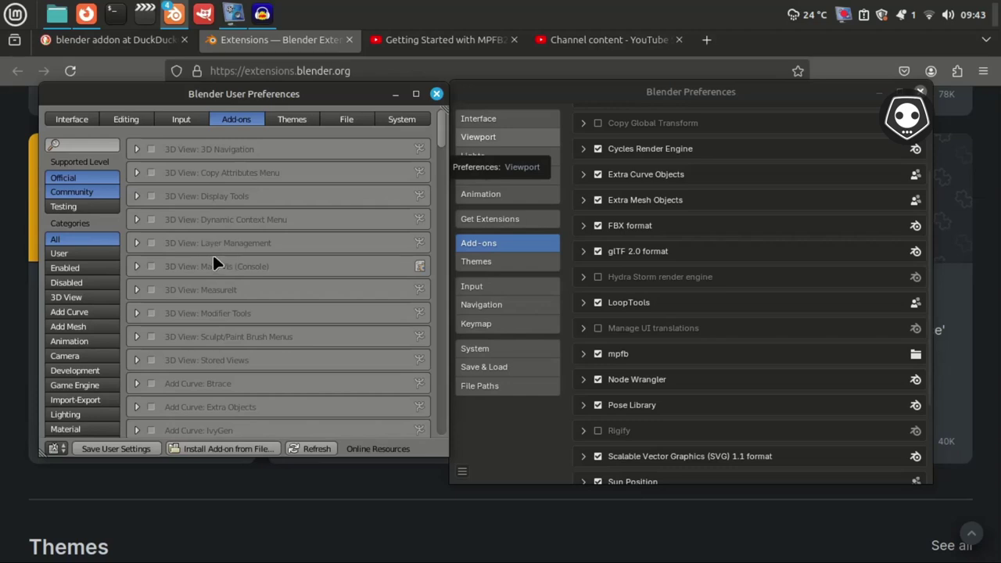
{"action": "scroll", "coordinate": [212, 258], "scroll_direction": "down", "scroll_amount": 2}
{"action": "scroll", "coordinate": [213, 258], "scroll_direction": "down", "scroll_amount": 5}
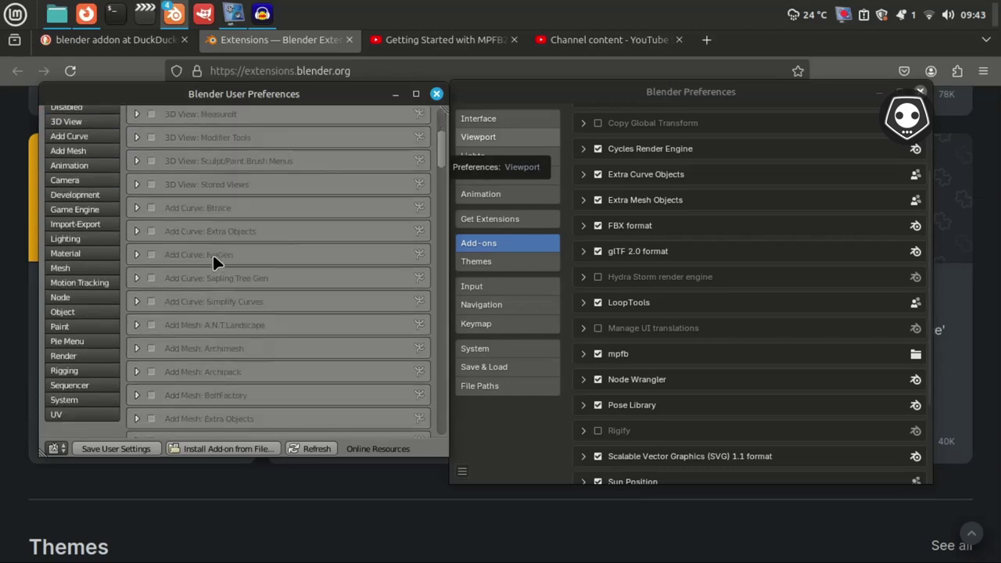
{"action": "scroll", "coordinate": [213, 259], "scroll_direction": "down", "scroll_amount": 4}
{"action": "scroll", "coordinate": [223, 285], "scroll_direction": "down", "scroll_amount": 4}
{"action": "scroll", "coordinate": [229, 298], "scroll_direction": "up", "scroll_amount": 5}
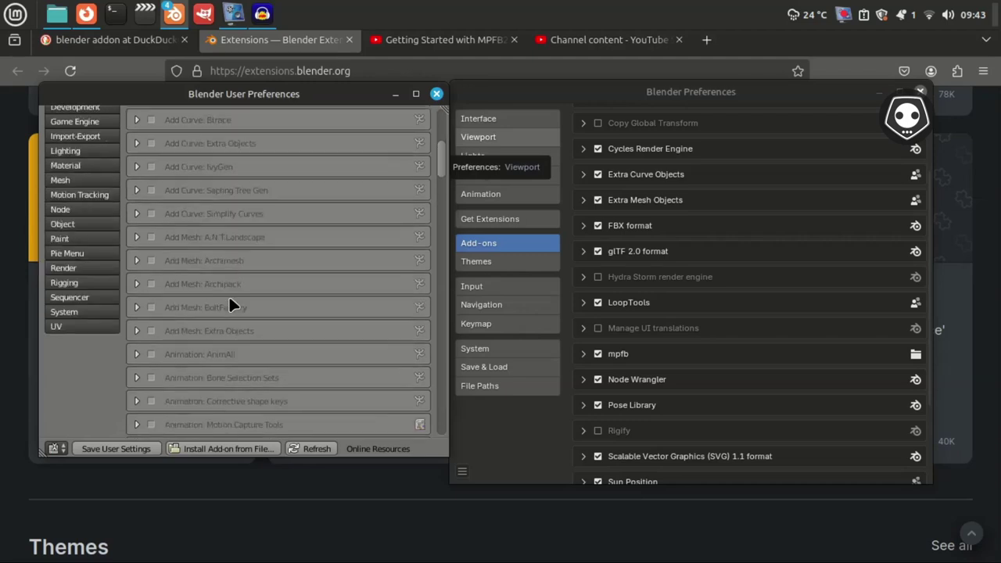
{"action": "scroll", "coordinate": [228, 297], "scroll_direction": "up", "scroll_amount": 5}
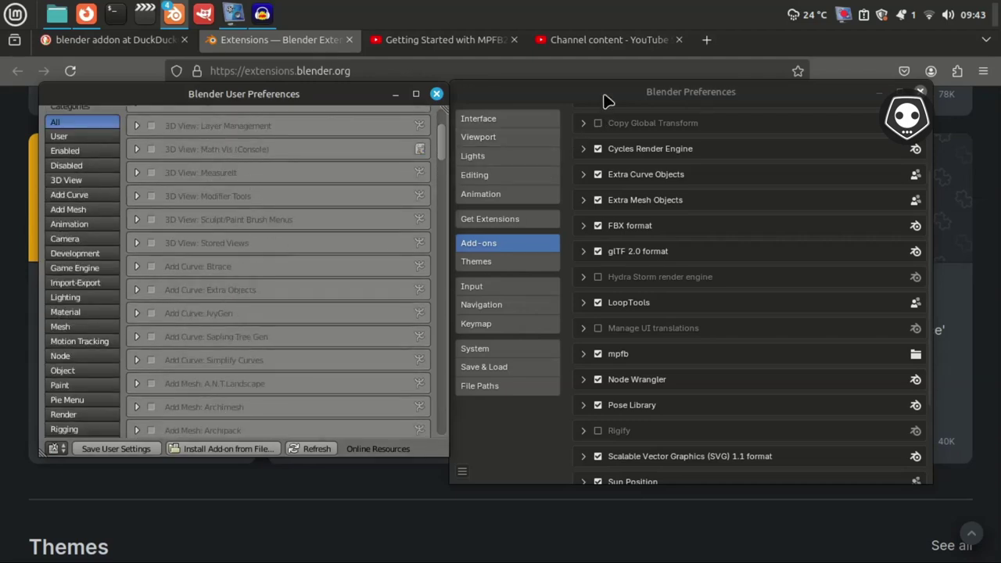
{"action": "left_click_drag", "start_coordinate": [609, 91], "coordinate": [594, 95]}
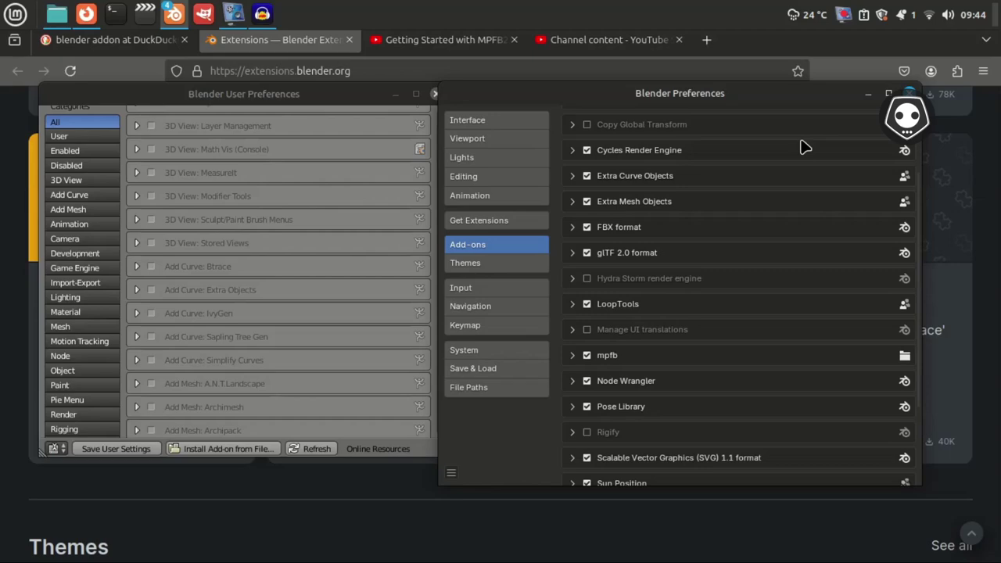
{"action": "left_click", "coordinate": [868, 94]}
Scroll through the featured add-on cards on extensions.blender.org, such as Quick Groups and Bool Tool
{"action": "left_click", "coordinate": [396, 94]}
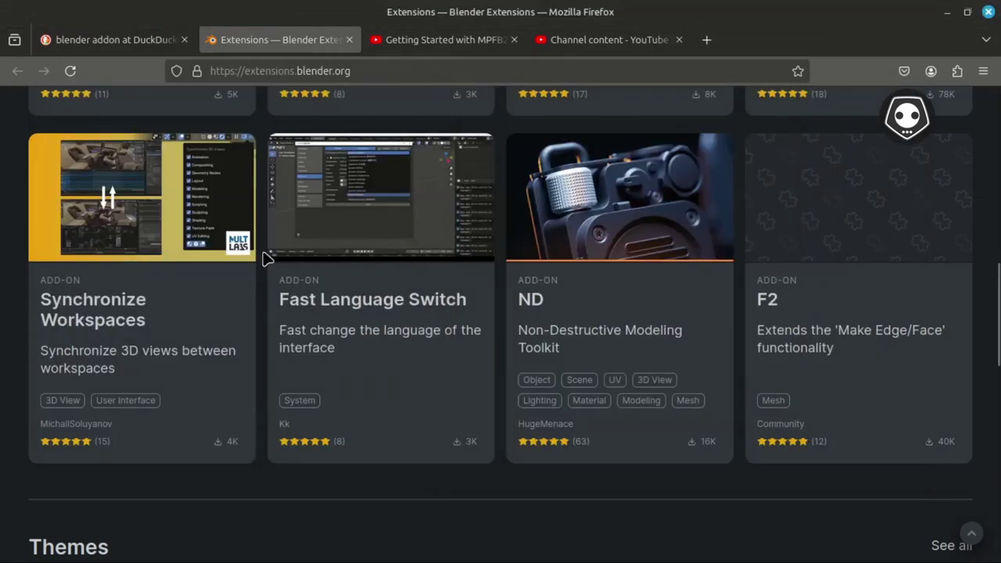
{"action": "scroll", "coordinate": [266, 273], "scroll_direction": "down", "scroll_amount": 3}
{"action": "scroll", "coordinate": [258, 290], "scroll_direction": "up", "scroll_amount": 3}
{"action": "scroll", "coordinate": [165, 336], "scroll_direction": "up", "scroll_amount": 2}
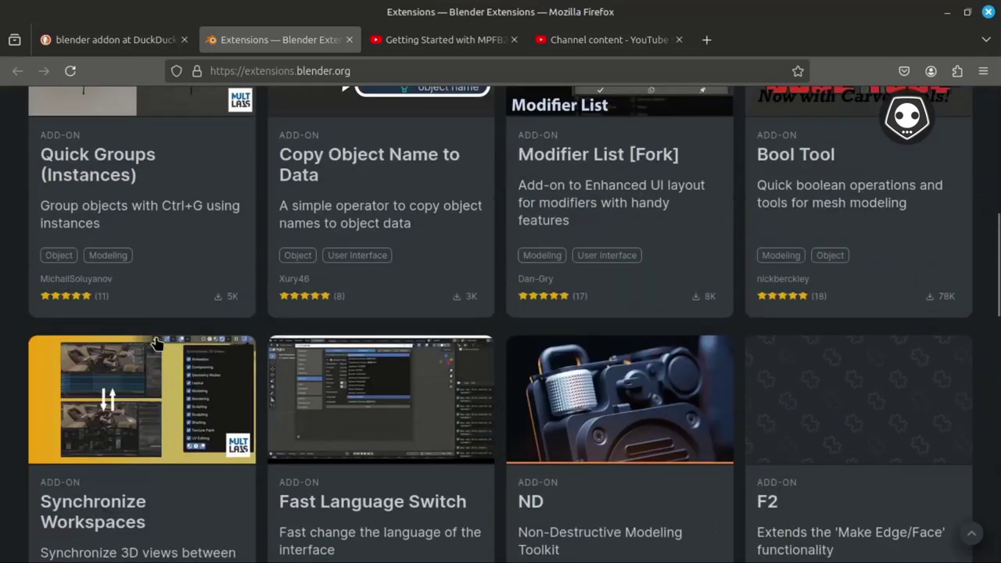
{"action": "scroll", "coordinate": [163, 338], "scroll_direction": "down", "scroll_amount": 2}
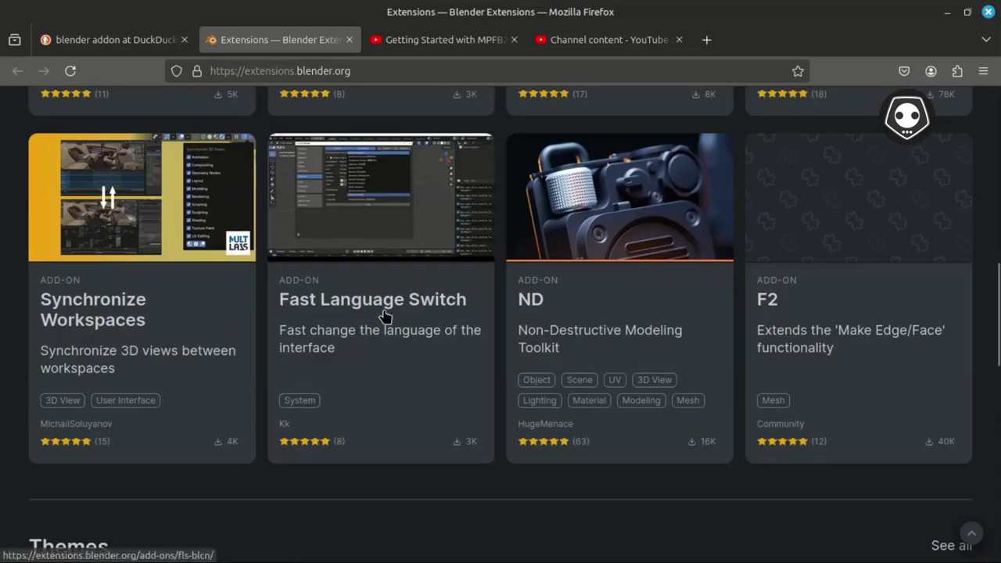
{"action": "scroll", "coordinate": [493, 322], "scroll_direction": "up", "scroll_amount": 4}
{"action": "scroll", "coordinate": [500, 323], "scroll_direction": "up", "scroll_amount": 3}
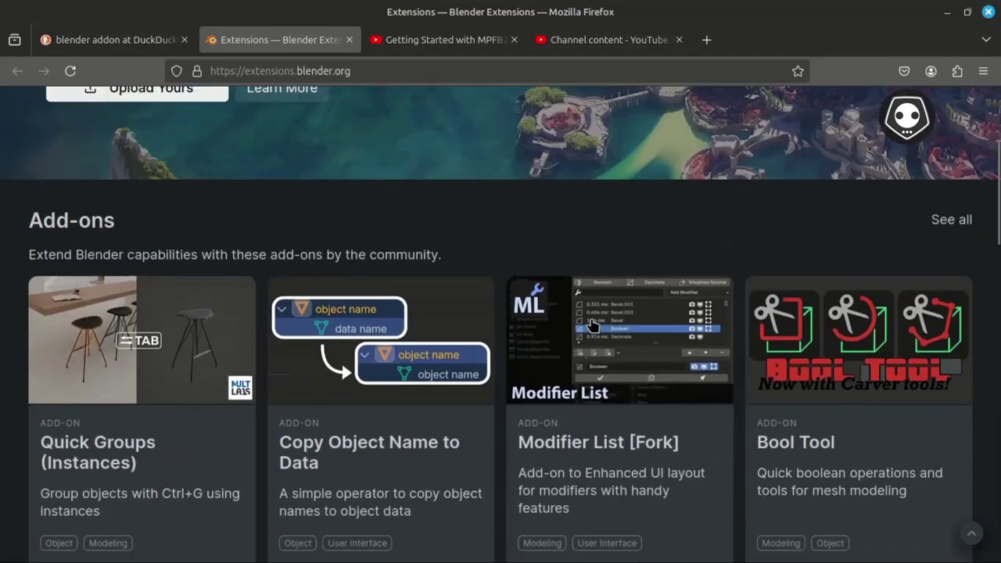
{"action": "scroll", "coordinate": [591, 334], "scroll_direction": "down", "scroll_amount": 3}
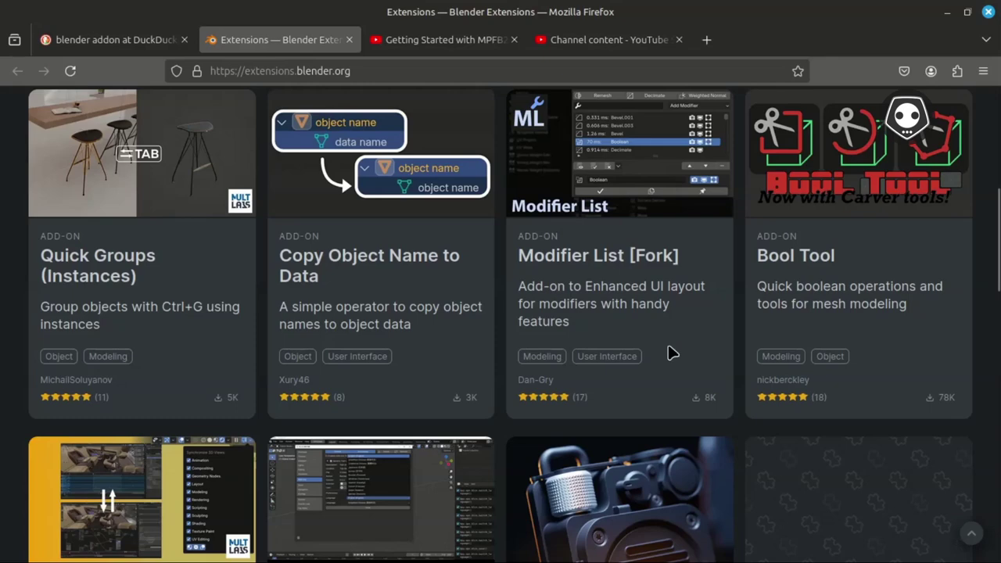
{"action": "scroll", "coordinate": [642, 364], "scroll_direction": "down", "scroll_amount": 5}
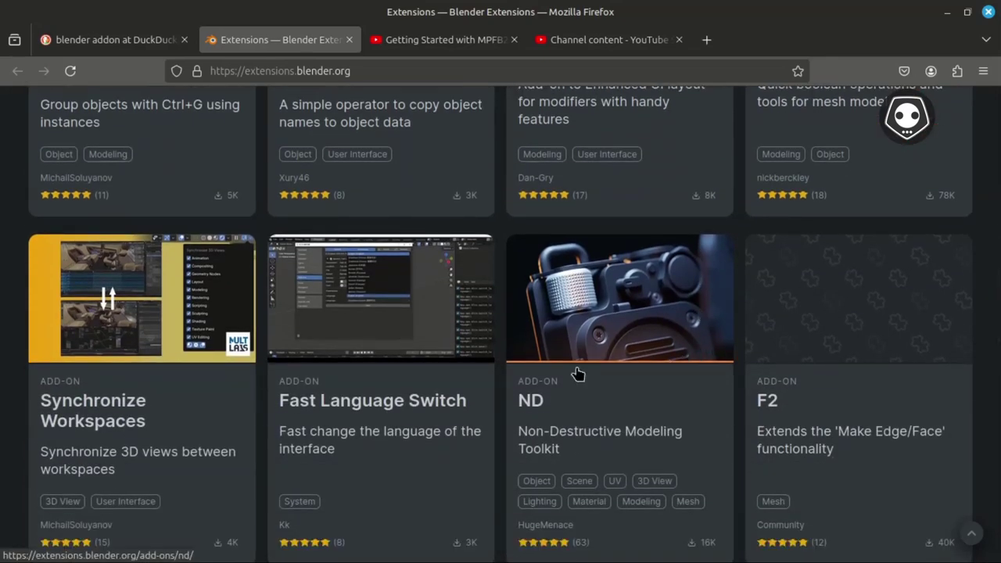
{"action": "scroll", "coordinate": [577, 374], "scroll_direction": "up", "scroll_amount": 5}
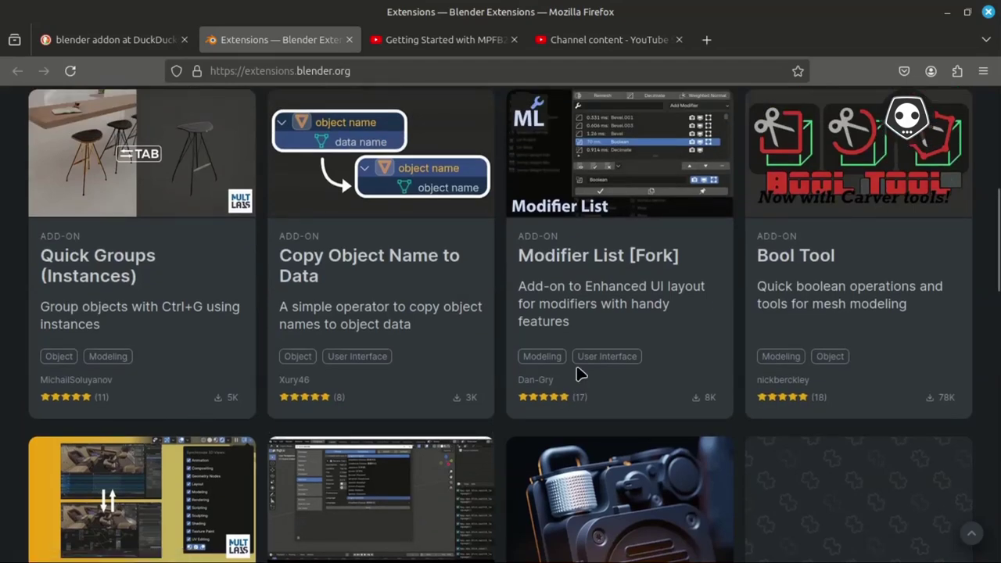
{"action": "scroll", "coordinate": [576, 374], "scroll_direction": "up", "scroll_amount": 3}
{"action": "scroll", "coordinate": [576, 374], "scroll_direction": "down", "scroll_amount": 3}
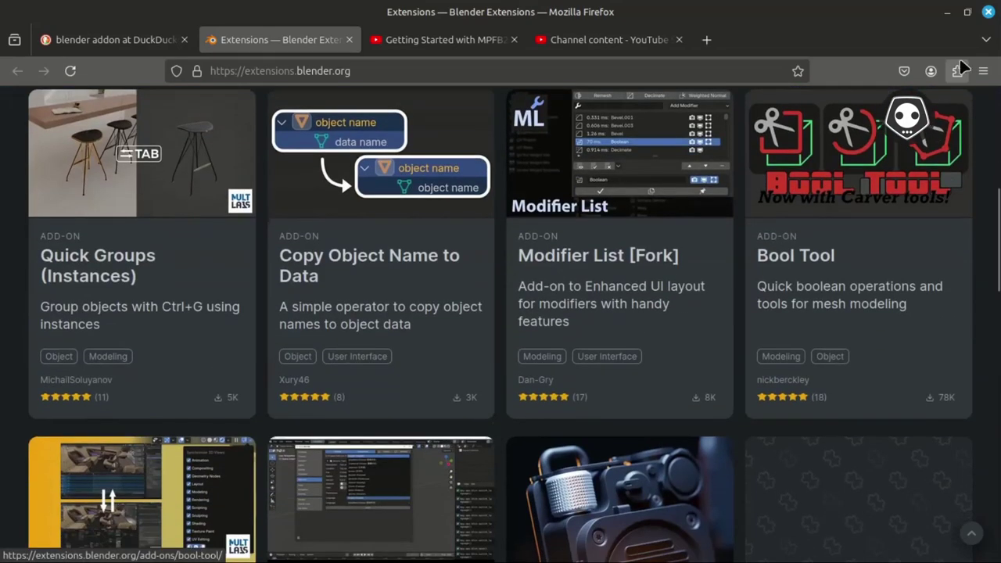
{"action": "scroll", "coordinate": [947, 157], "scroll_direction": "up", "scroll_amount": 3}
Open the full catalogue of 210 add-ons sorted by rating and scroll through it
{"action": "left_click", "coordinate": [948, 233]}
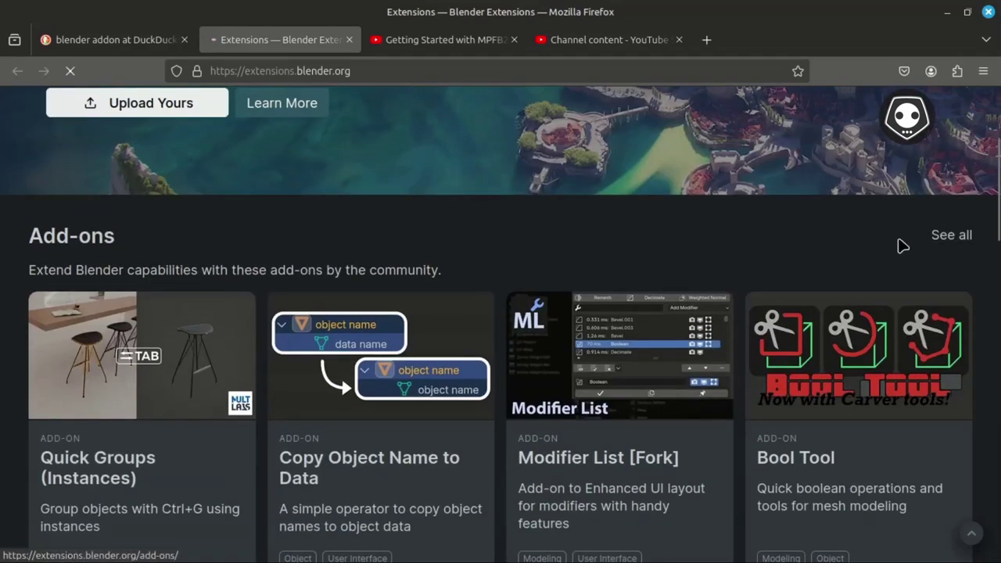
{"action": "scroll", "coordinate": [483, 334], "scroll_direction": "down", "scroll_amount": 3}
{"action": "scroll", "coordinate": [376, 395], "scroll_direction": "down", "scroll_amount": 2}
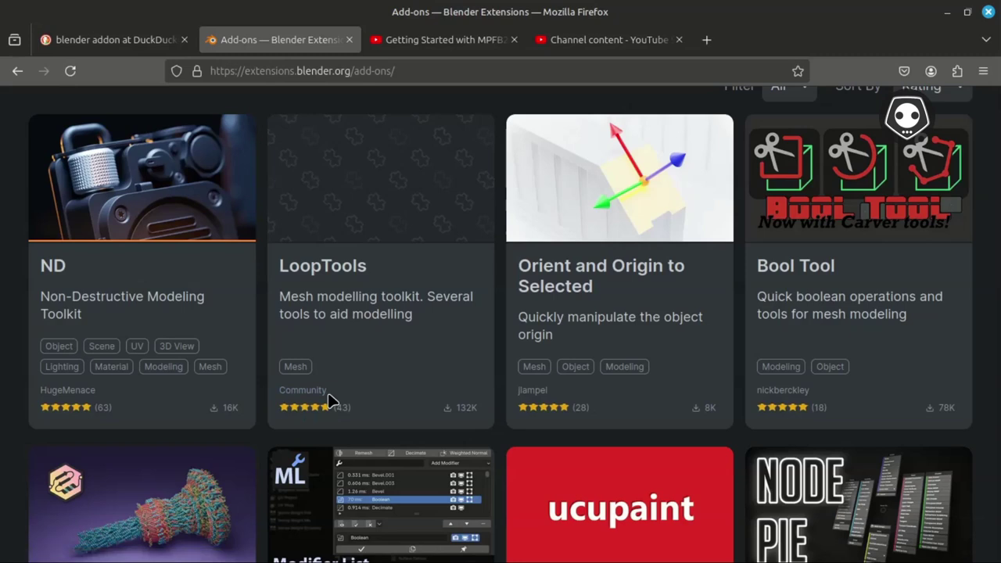
{"action": "scroll", "coordinate": [330, 399], "scroll_direction": "down", "scroll_amount": 2}
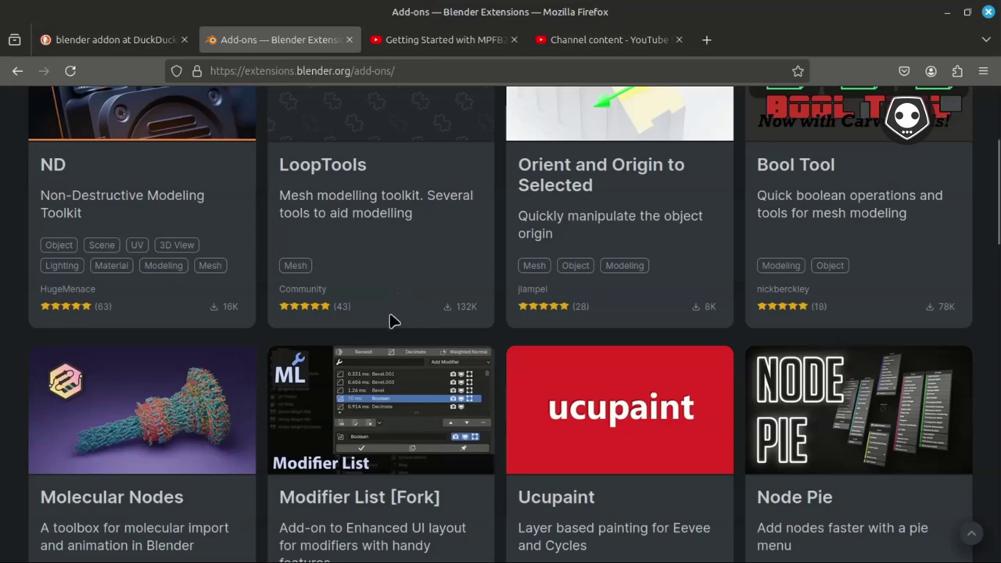
{"action": "scroll", "coordinate": [391, 320], "scroll_direction": "up", "scroll_amount": 3}
{"action": "scroll", "coordinate": [391, 321], "scroll_direction": "down", "scroll_amount": 3}
{"action": "scroll", "coordinate": [436, 313], "scroll_direction": "down", "scroll_amount": 2}
{"action": "scroll", "coordinate": [436, 313], "scroll_direction": "down", "scroll_amount": 1}
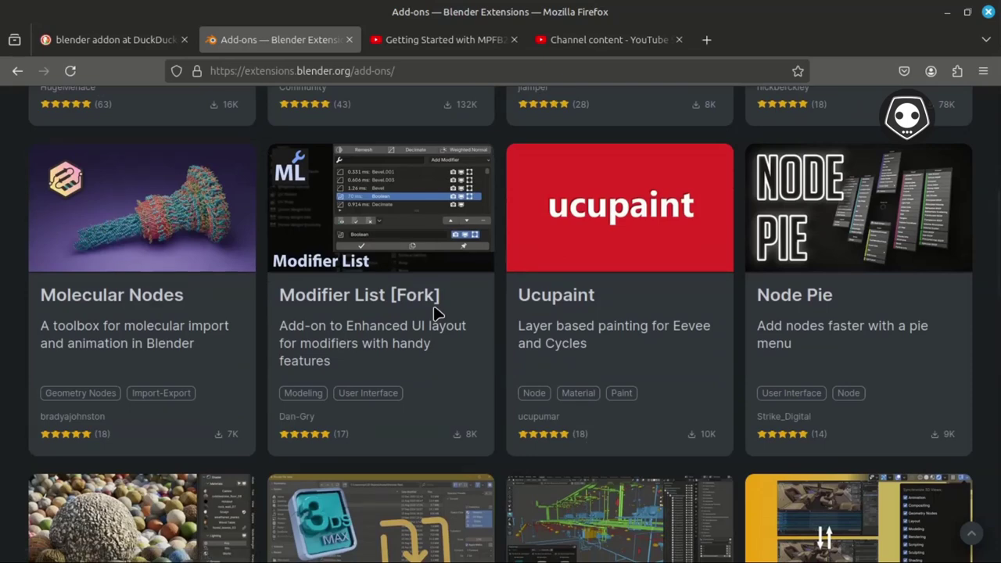
{"action": "scroll", "coordinate": [436, 313], "scroll_direction": "down", "scroll_amount": 3}
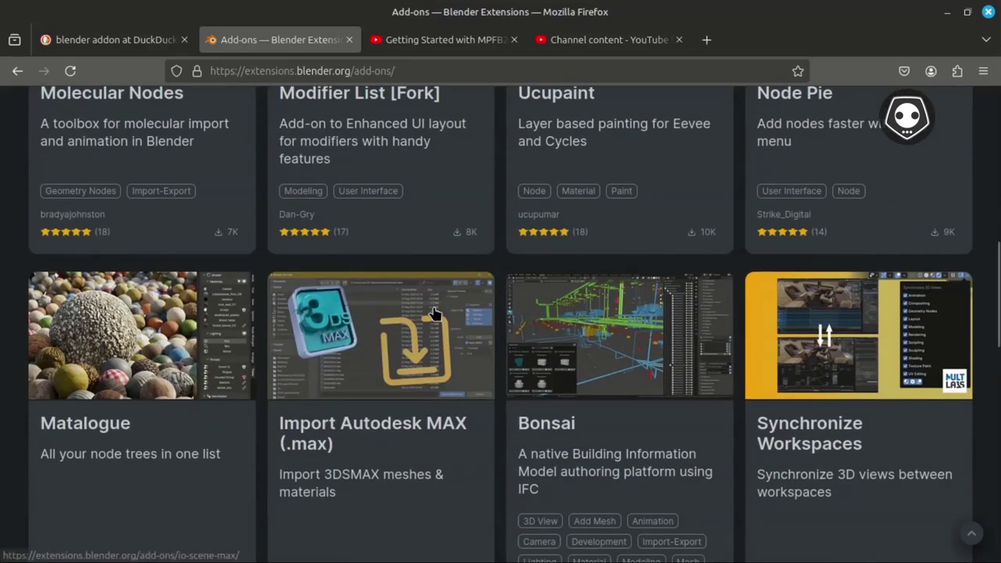
{"action": "scroll", "coordinate": [436, 313], "scroll_direction": "up", "scroll_amount": 6}
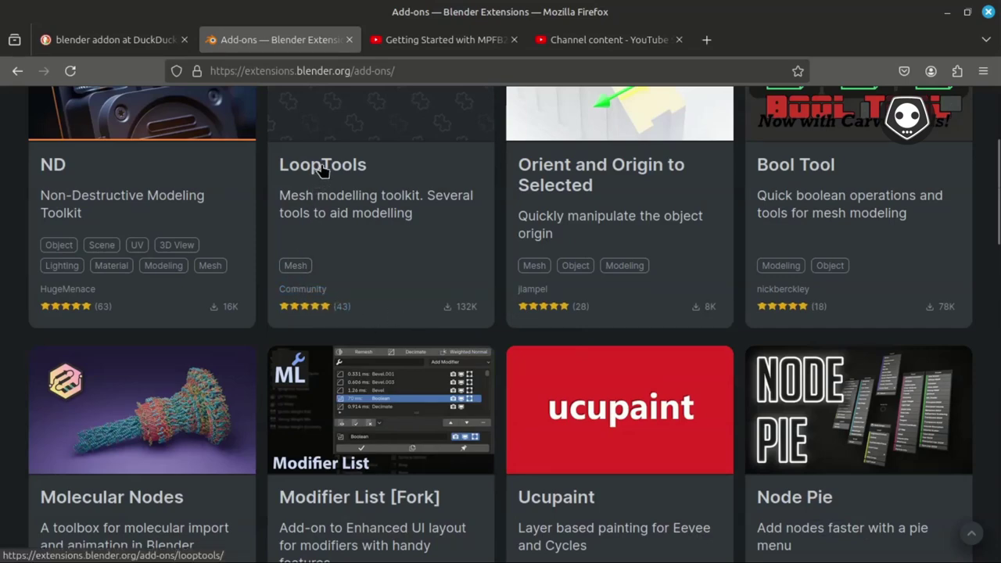
{"action": "scroll", "coordinate": [320, 180], "scroll_direction": "up", "scroll_amount": 3}
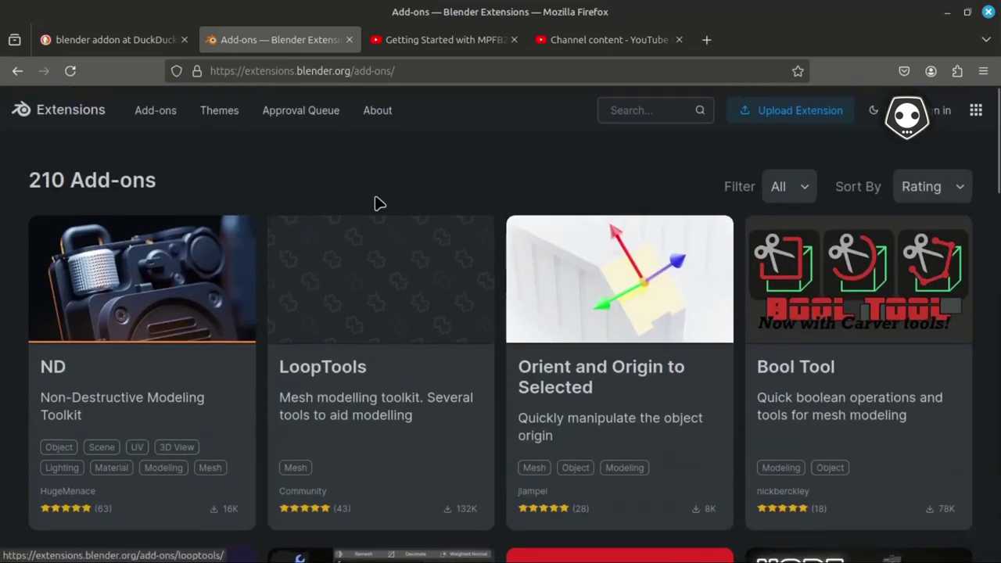
{"action": "left_click", "coordinate": [624, 115]}
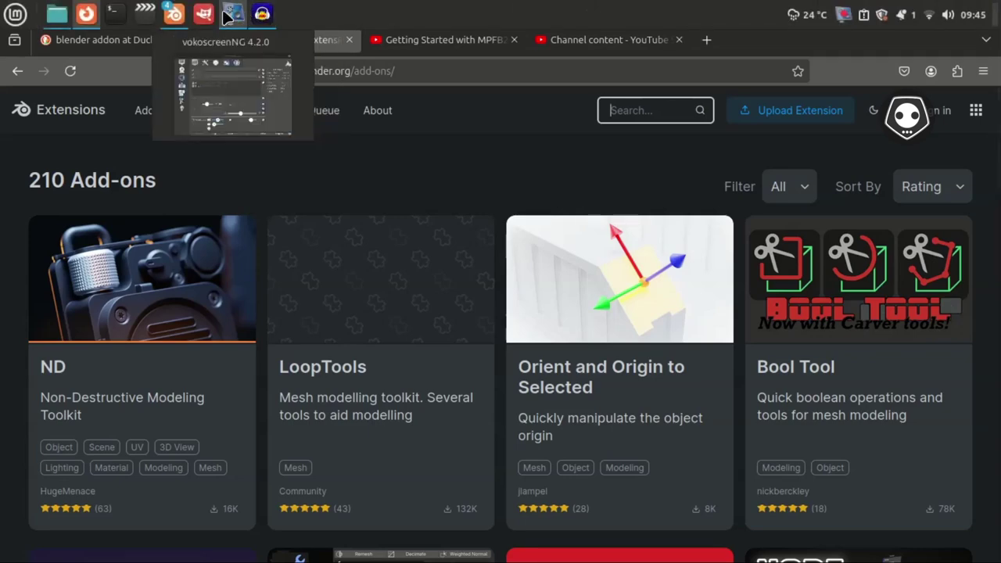
Briefly raise the old 2.79 User Preferences window, then put it away again
{"action": "left_click", "coordinate": [174, 14]}
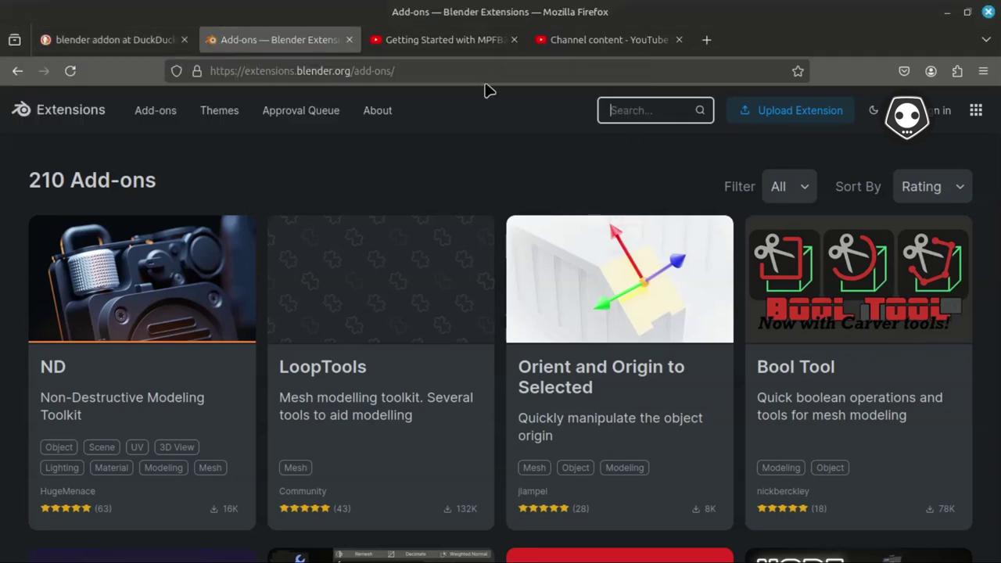
{"action": "left_click", "coordinate": [182, 14]}
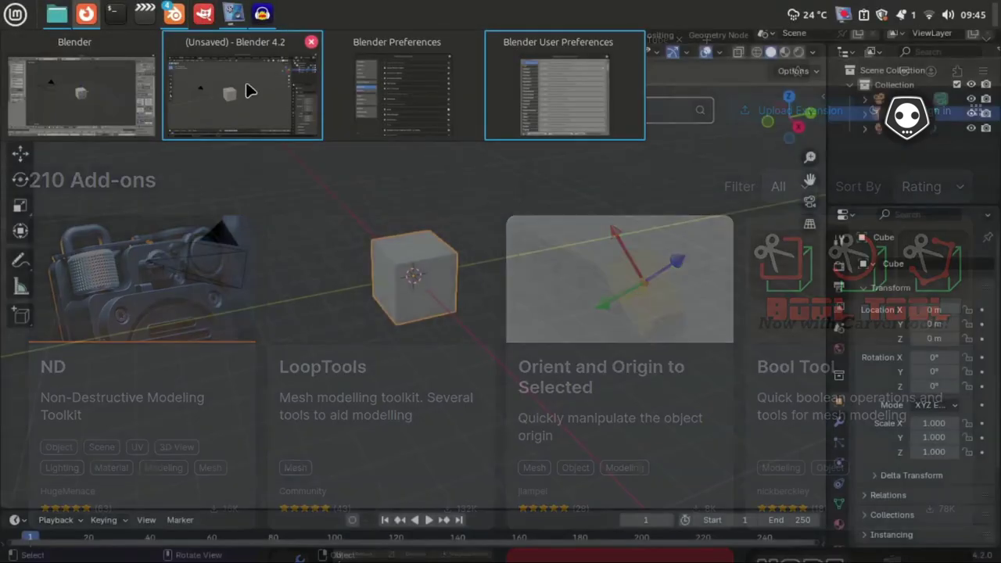
{"action": "left_click", "coordinate": [509, 94]}
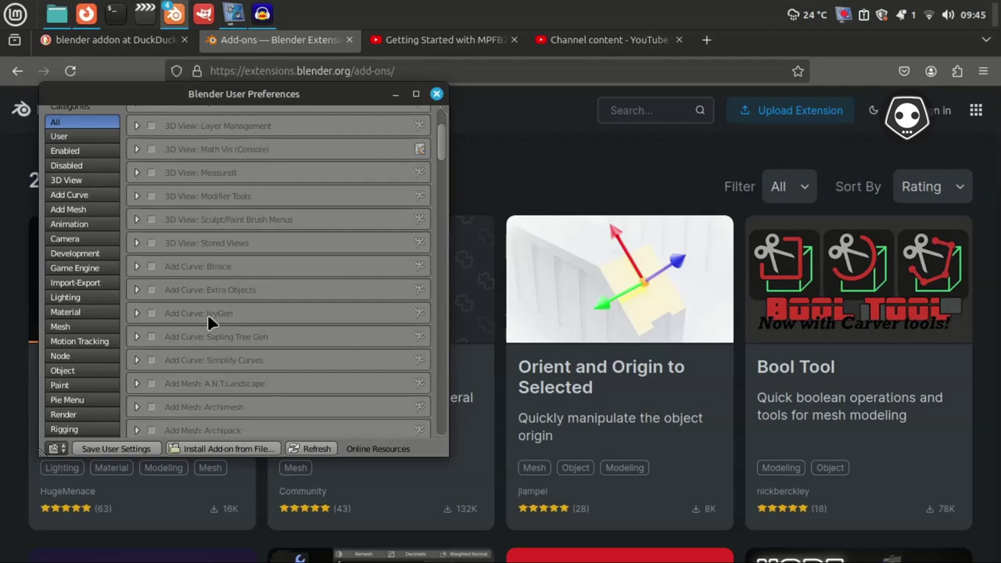
{"action": "left_click", "coordinate": [395, 94]}
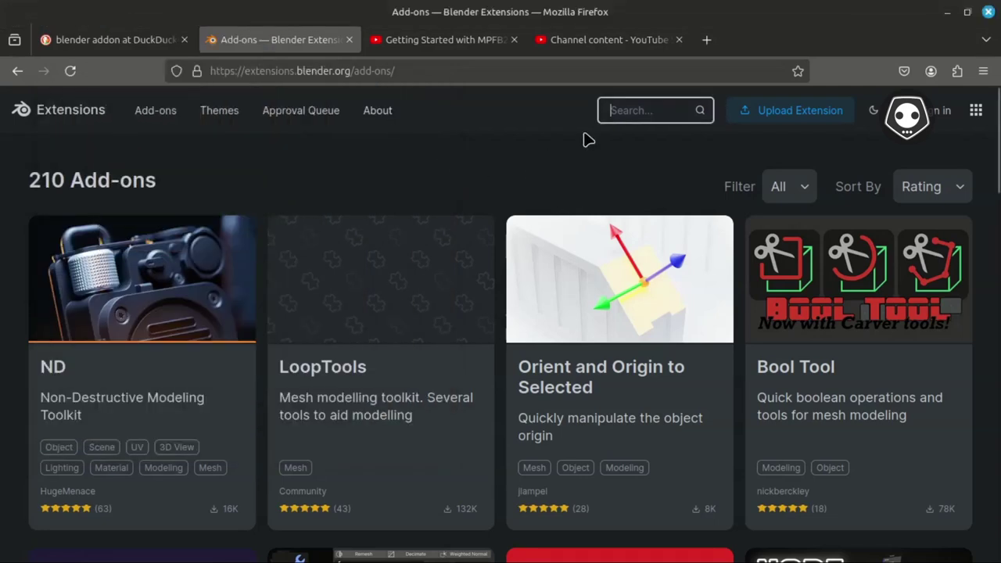
Search Blender Extensions for 'ivy gen' and open the IvyGen 0.1.5 add-on page
{"action": "left_click", "coordinate": [642, 111]}
{"action": "type", "text": "ivy gen"}
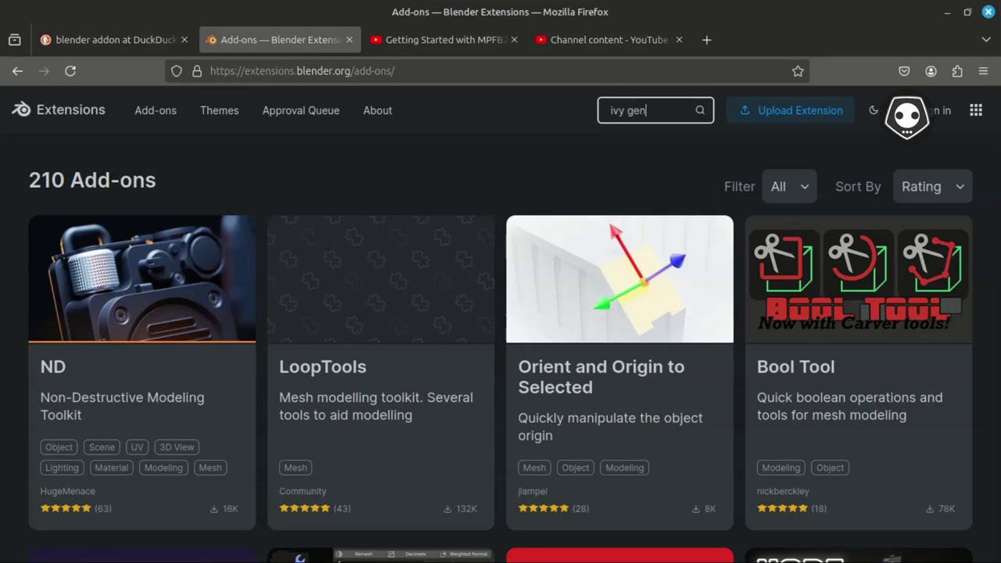
{"action": "key", "text": "Return"}
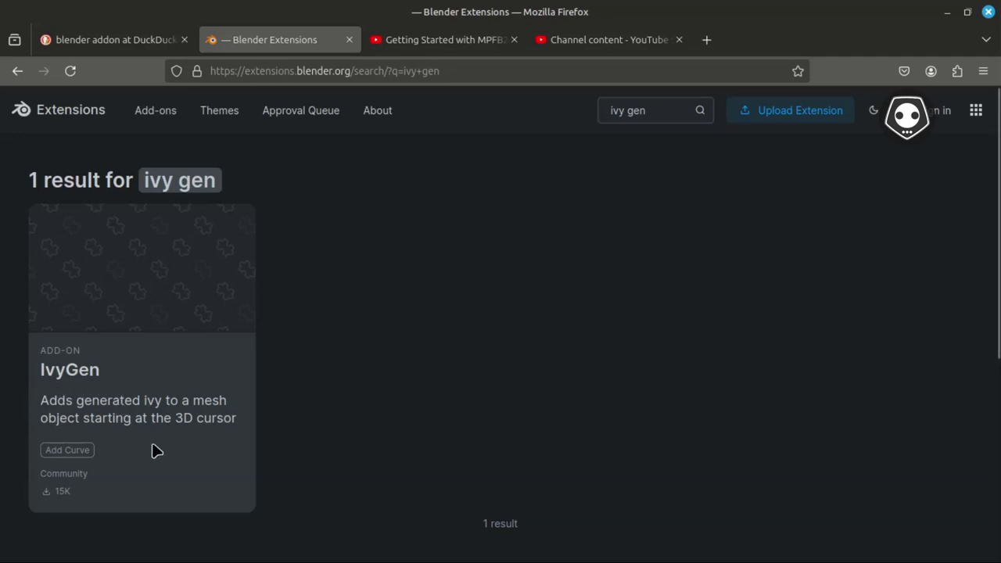
{"action": "scroll", "coordinate": [153, 450], "scroll_direction": "down", "scroll_amount": 2}
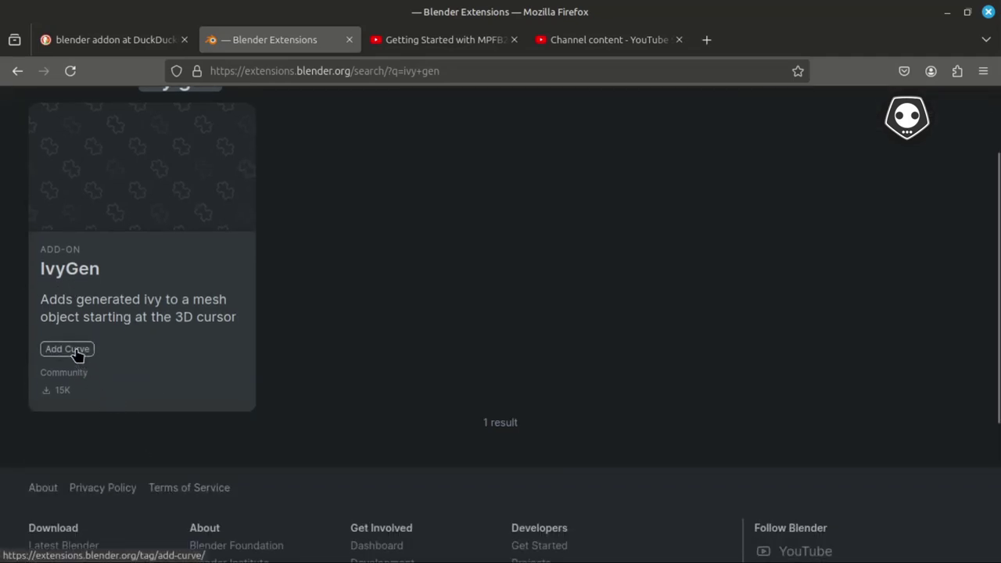
{"action": "scroll", "coordinate": [75, 354], "scroll_direction": "up", "scroll_amount": 2}
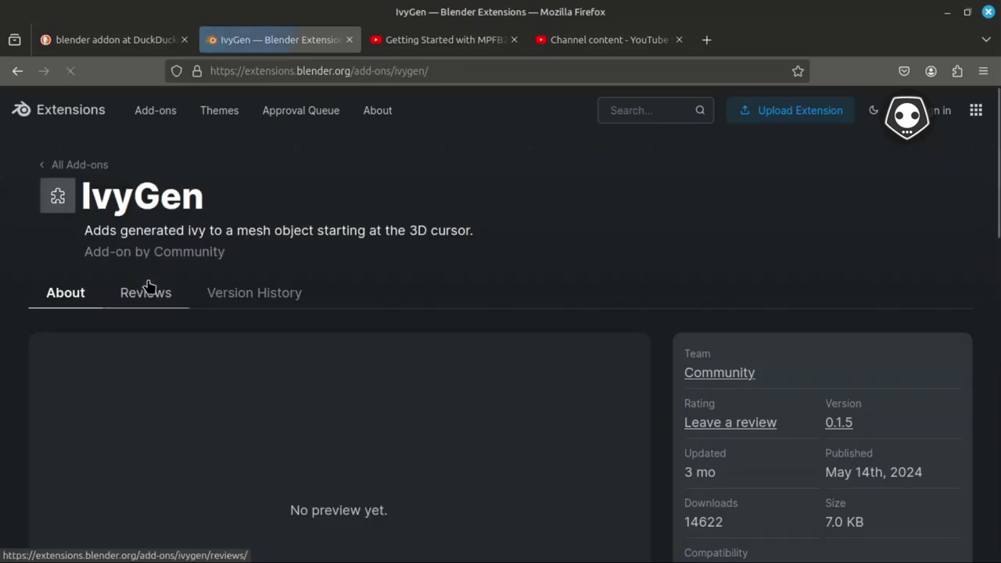
Use Get Add-on on the IvyGen Extensions page to download add-on-ivygen-v0.1.5.zip (7.0 KB)
{"action": "scroll", "coordinate": [317, 373], "scroll_direction": "down", "scroll_amount": 4}
{"action": "scroll", "coordinate": [411, 374], "scroll_direction": "down", "scroll_amount": 4}
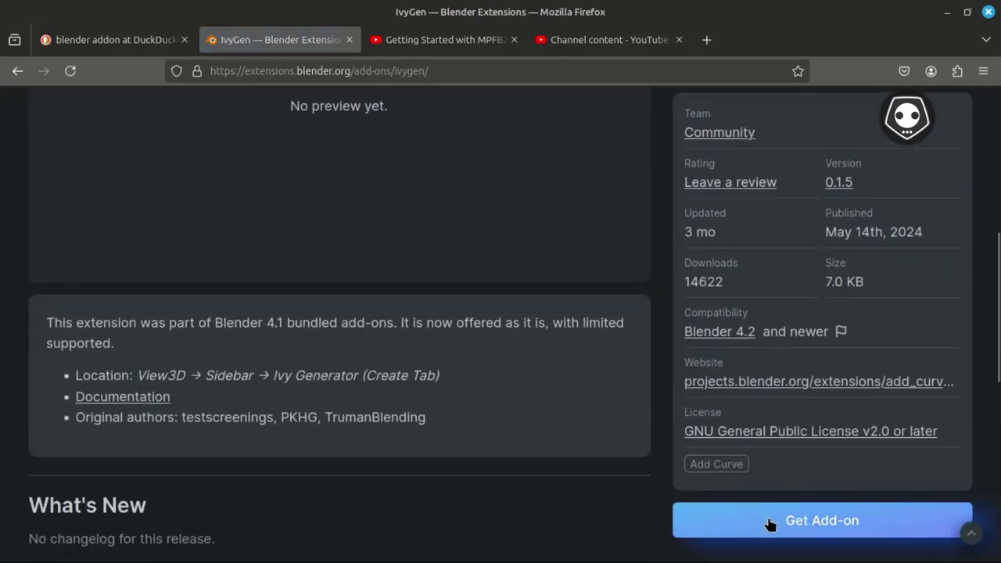
{"action": "left_click", "coordinate": [771, 524]}
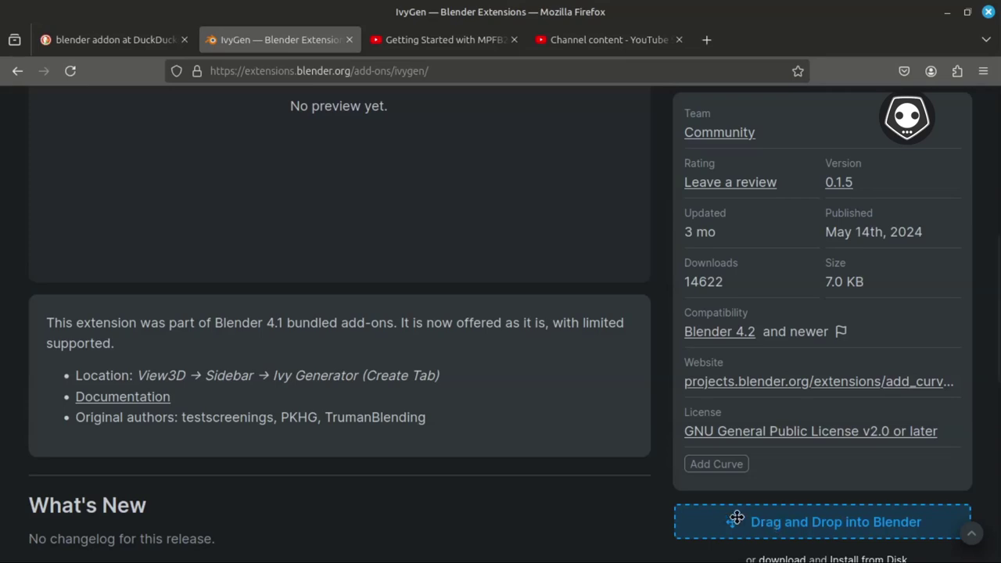
{"action": "scroll", "coordinate": [802, 508], "scroll_direction": "down", "scroll_amount": 2}
{"action": "scroll", "coordinate": [803, 510], "scroll_direction": "down", "scroll_amount": 2}
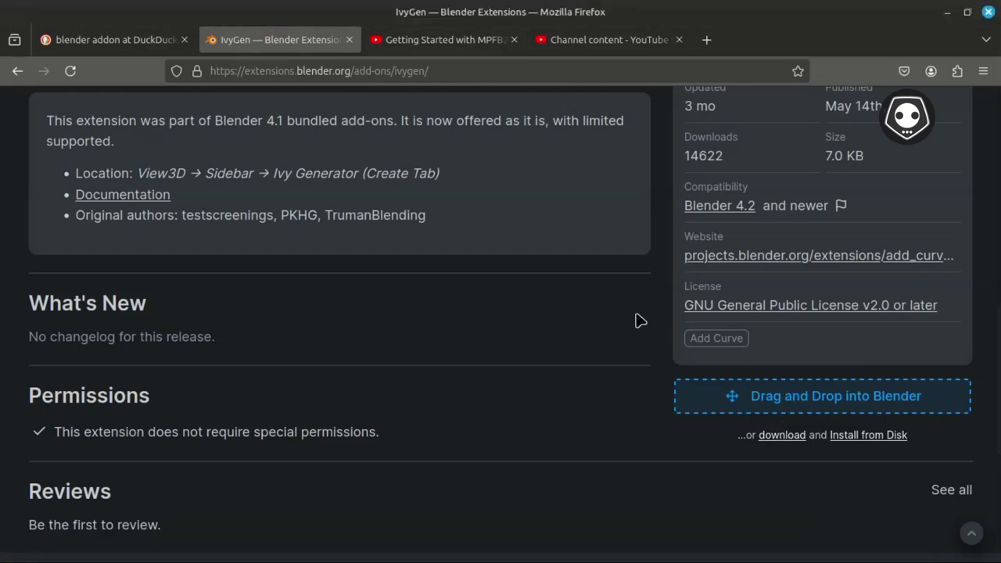
{"action": "left_click", "coordinate": [776, 438]}
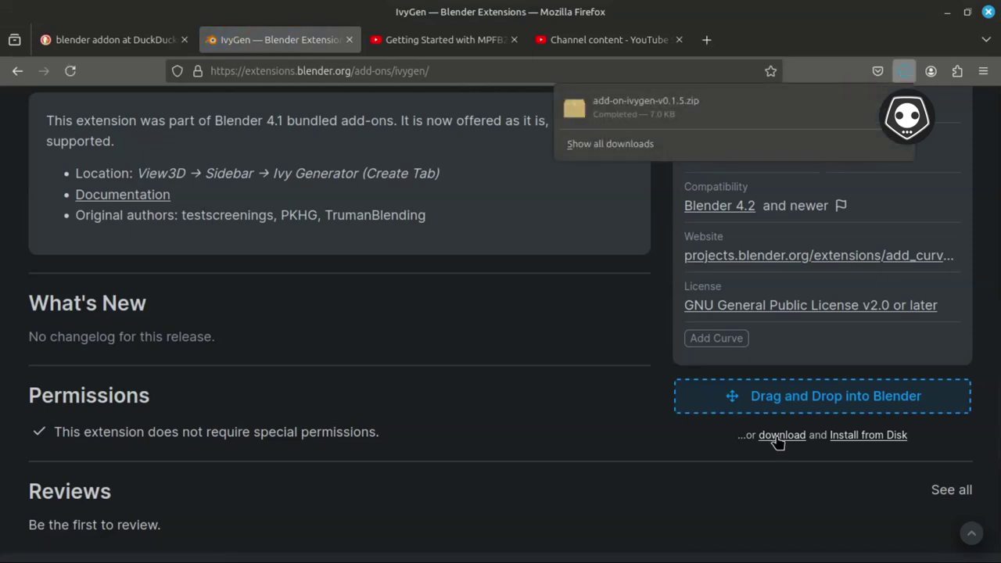
{"action": "left_click", "coordinate": [549, 395]}
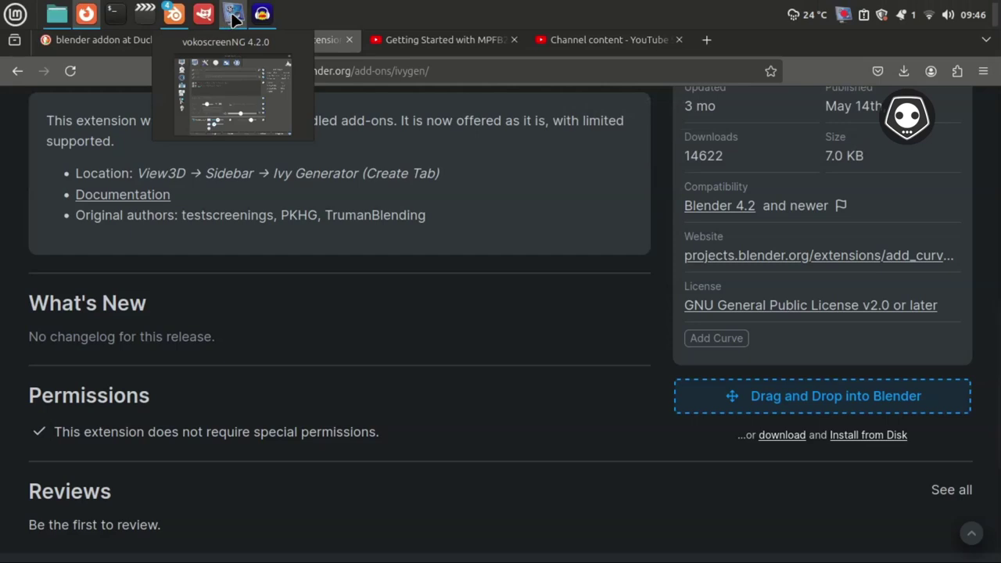
Close the Blender 2.79 preferences window and an accidentally launched GIMP
{"action": "left_click", "coordinate": [175, 15]}
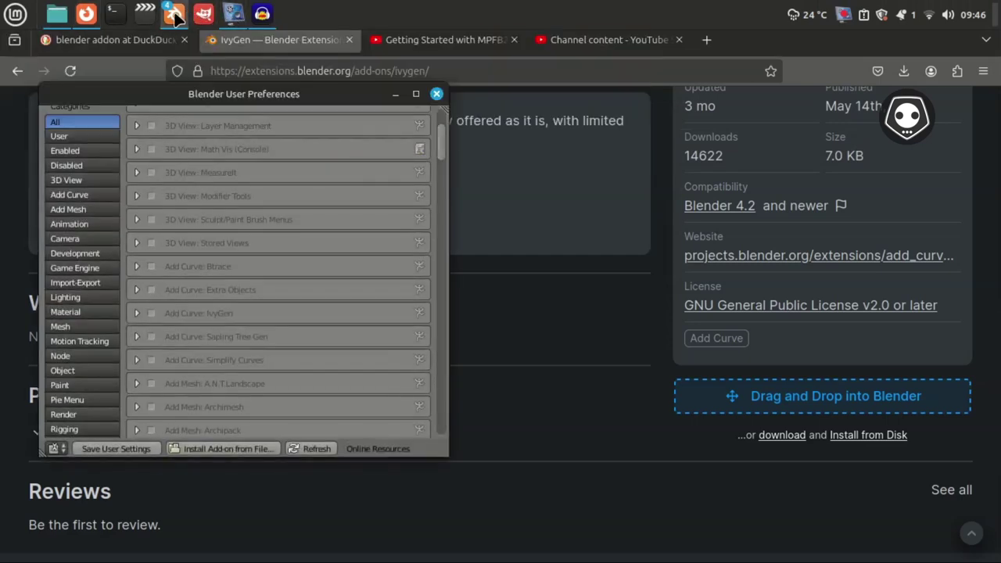
{"action": "left_click", "coordinate": [437, 94]}
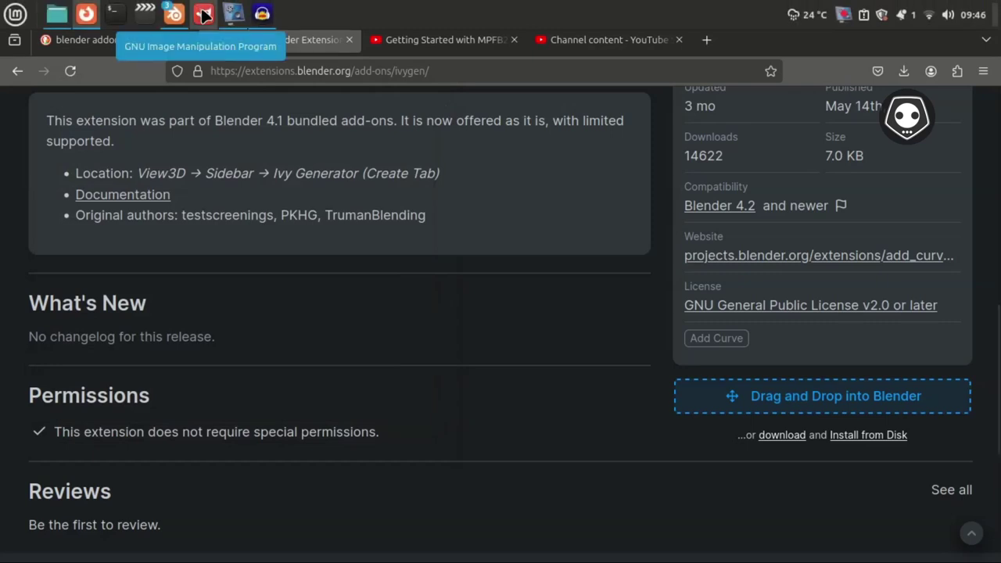
{"action": "left_click", "coordinate": [202, 13]}
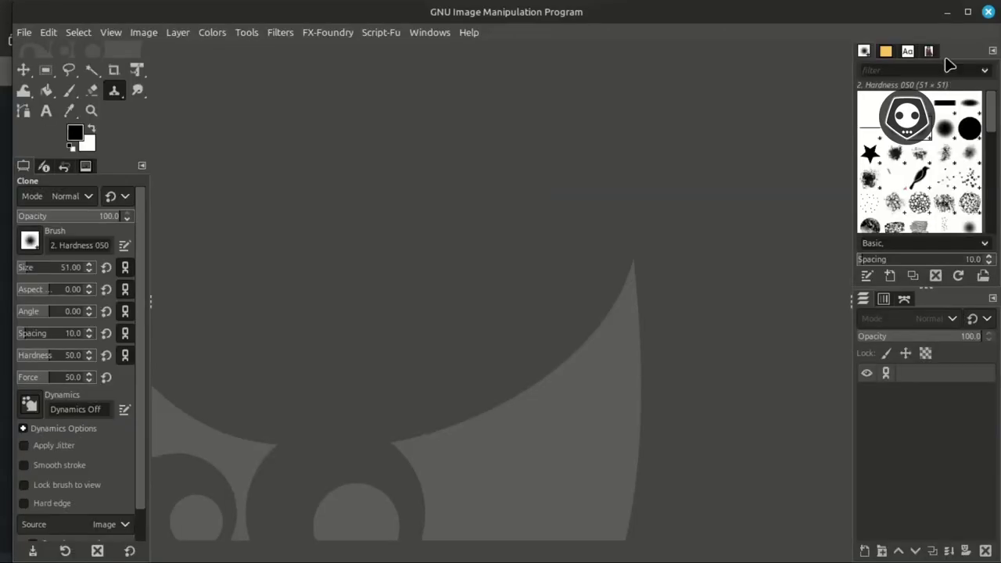
{"action": "left_click", "coordinate": [989, 11]}
{"action": "mouse_move", "coordinate": [174, 14]}
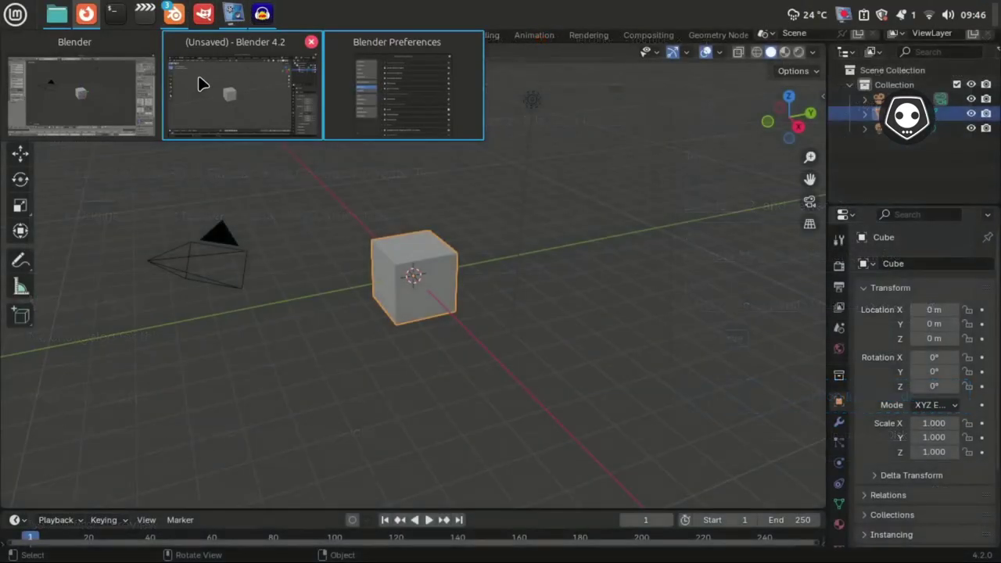
Bring up Blender 4.2 and tile the Firefox IvyGen page to the right half
{"action": "left_click", "coordinate": [202, 87]}
{"action": "left_click", "coordinate": [89, 14]}
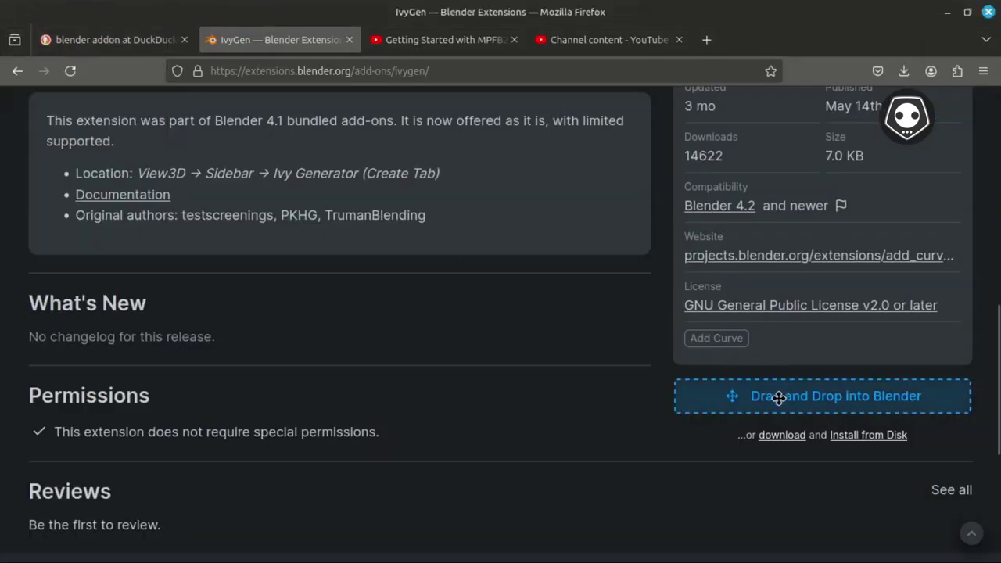
{"action": "key", "text": "super+Right"}
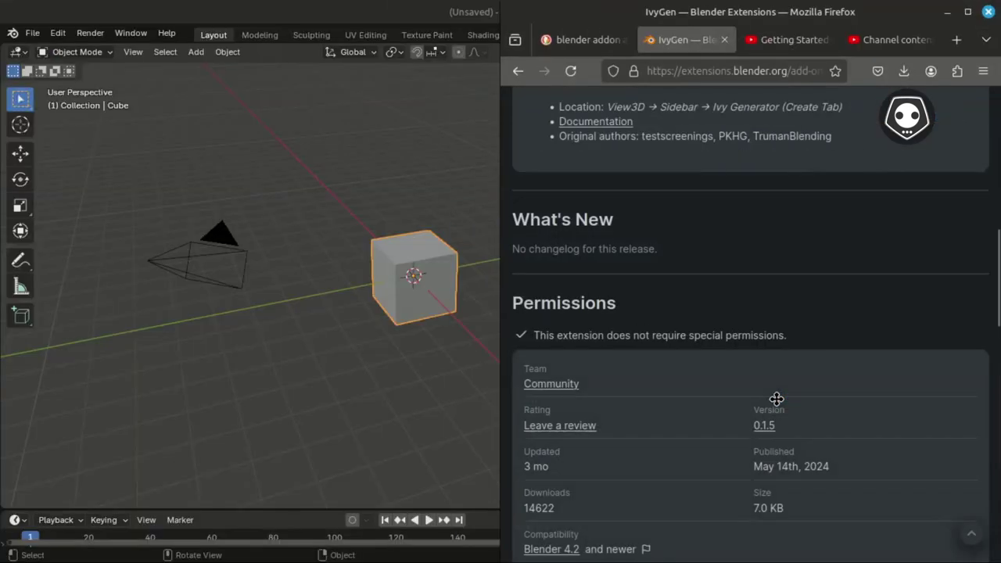
Drag the IvyGen add-on from the web page into the Blender 4.2 viewport and confirm installing it
{"action": "scroll", "coordinate": [775, 399], "scroll_direction": "down", "scroll_amount": 10}
{"action": "scroll", "coordinate": [732, 415], "scroll_direction": "up", "scroll_amount": 4}
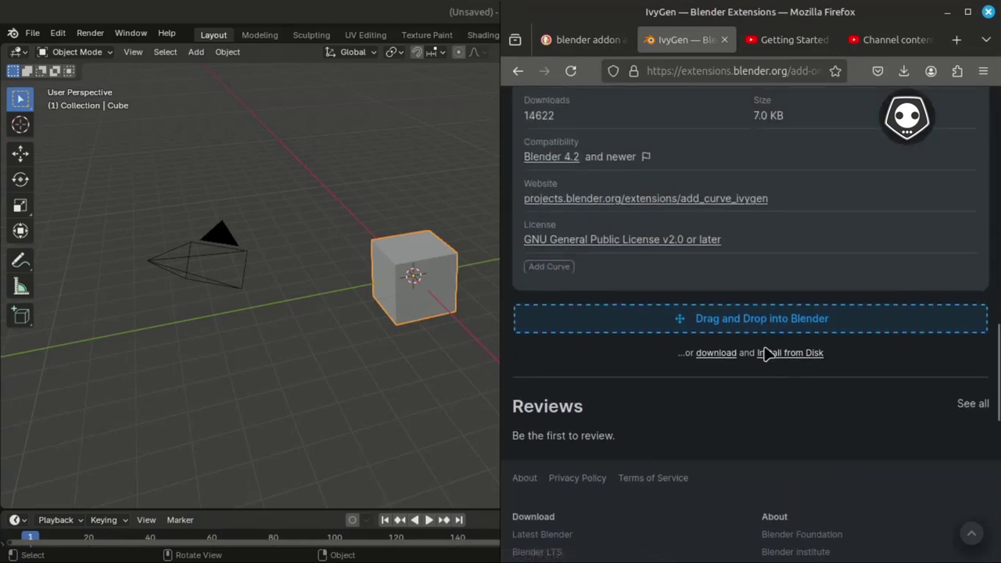
{"action": "left_click_drag", "start_coordinate": [727, 319], "coordinate": [344, 359]}
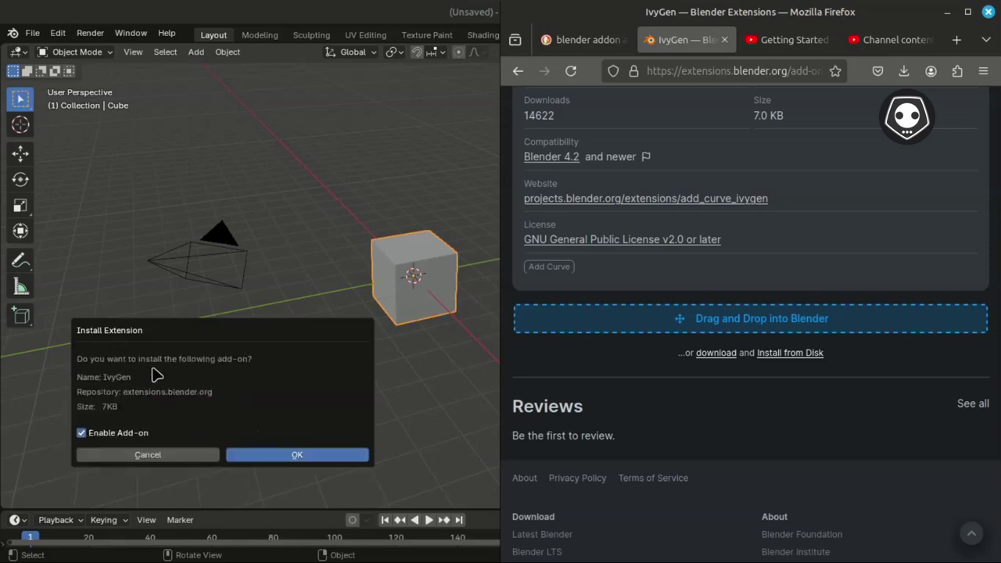
{"action": "left_click", "coordinate": [301, 459]}
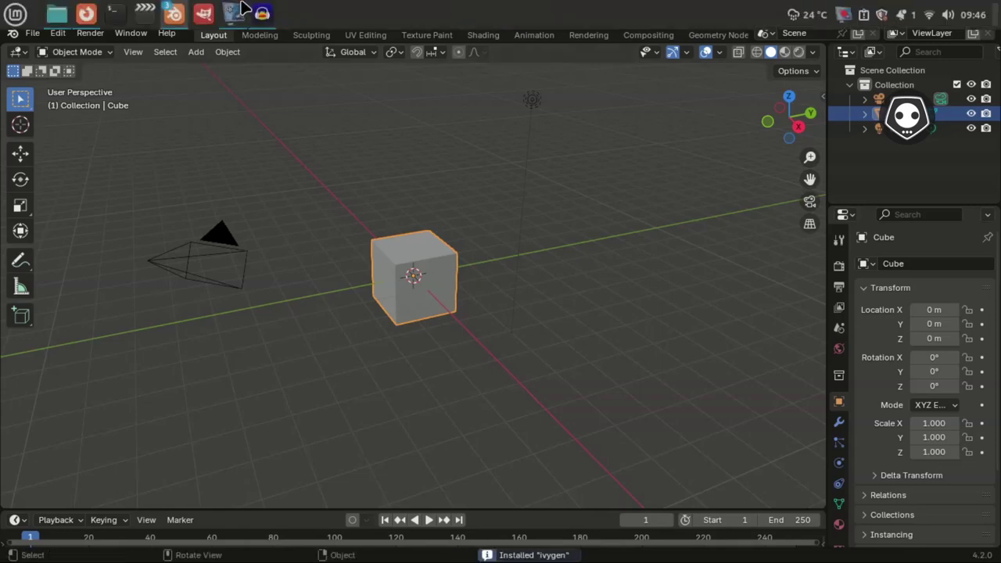
{"action": "mouse_move", "coordinate": [173, 14]}
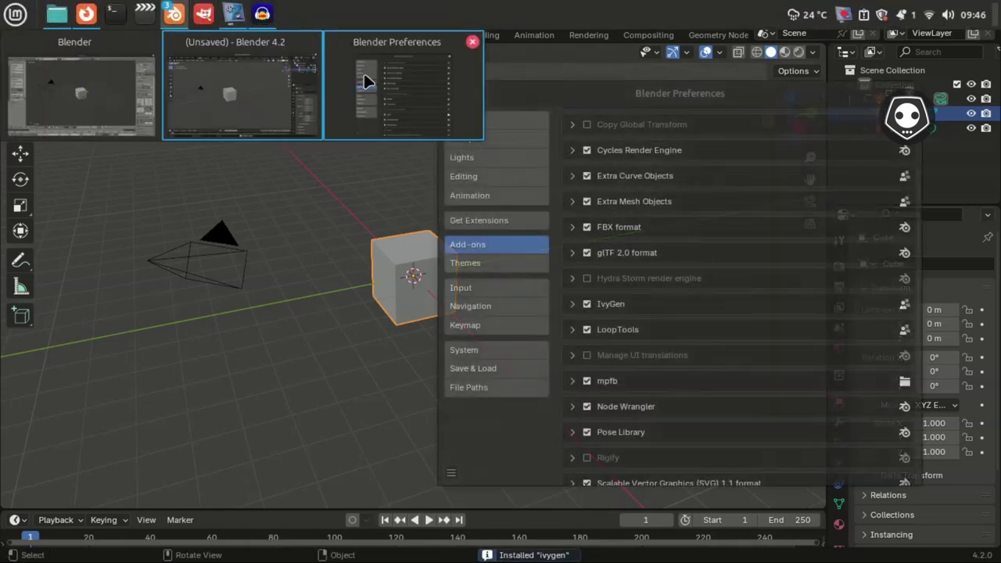
Filter the Preferences add-on list for 'ivy' to confirm IvyGen is enabled
{"action": "left_click", "coordinate": [369, 79]}
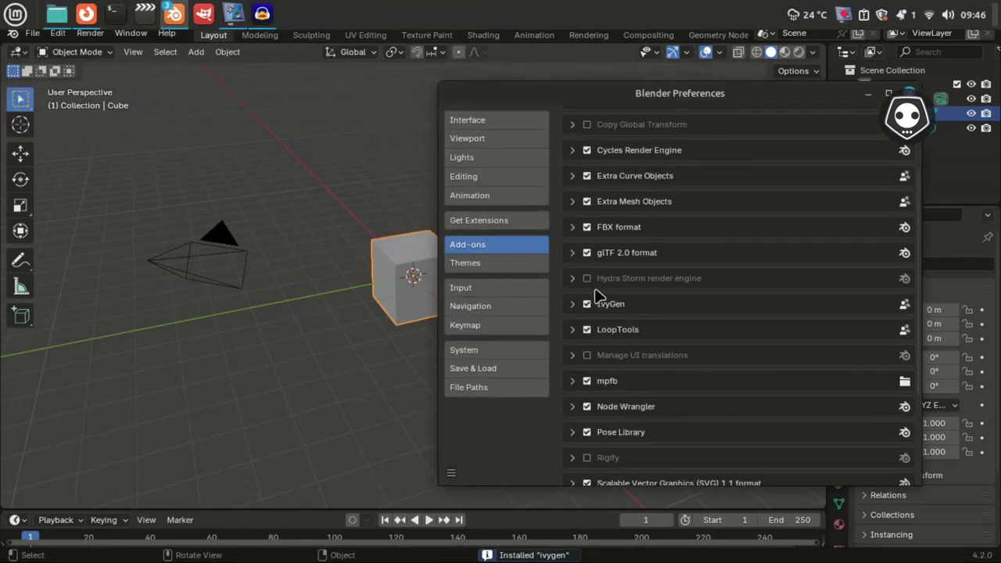
{"action": "scroll", "coordinate": [594, 289], "scroll_direction": "up", "scroll_amount": 3}
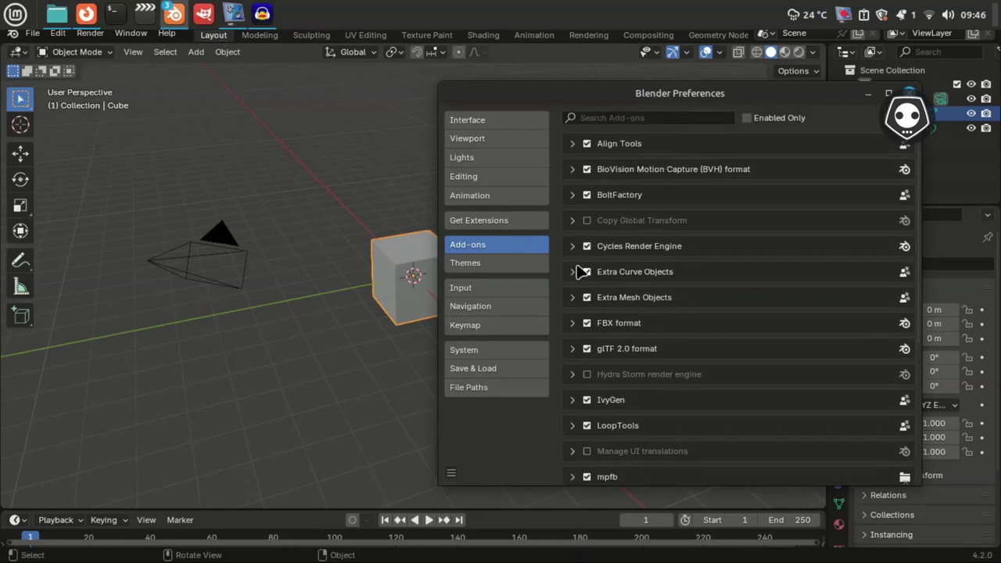
{"action": "left_click", "coordinate": [626, 115]}
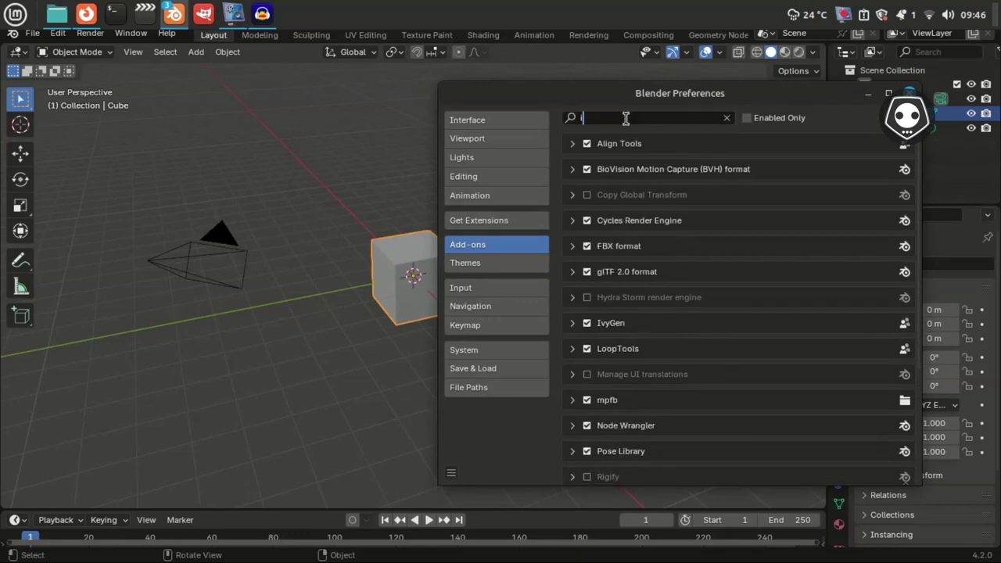
{"action": "type", "text": "ivy"}
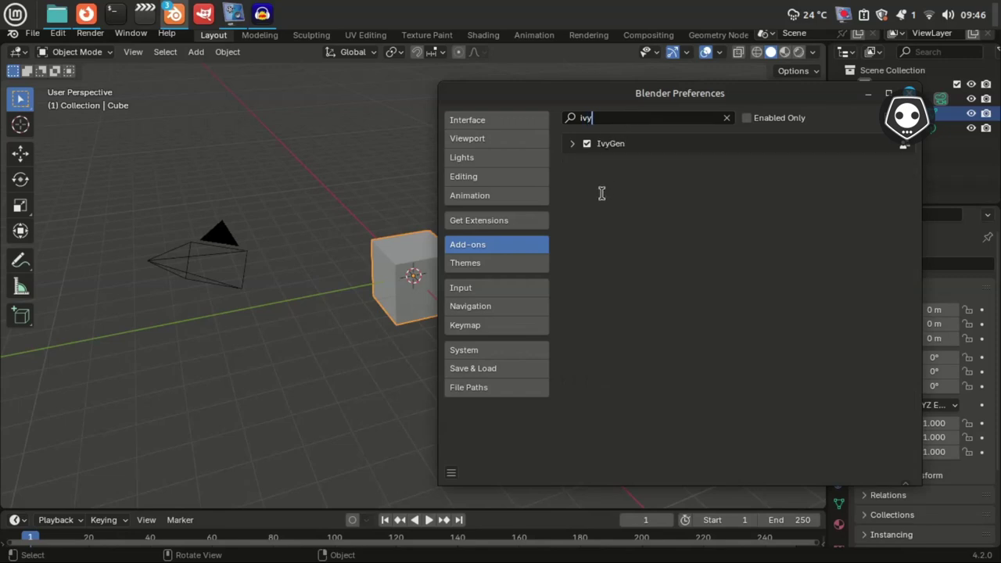
{"action": "left_click_drag", "start_coordinate": [585, 100], "coordinate": [517, 99]}
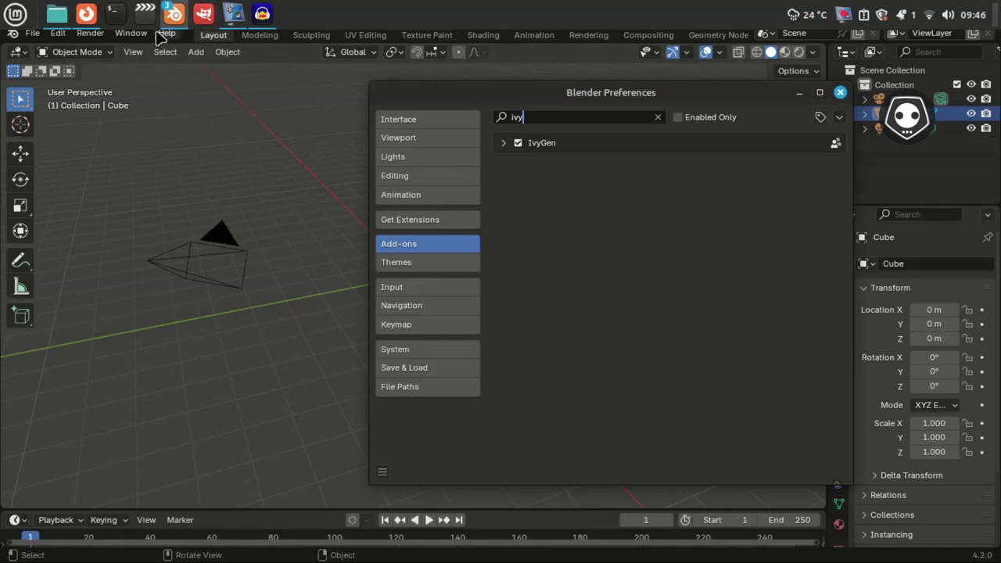
In Nemo, open the Downloads folder and cut add-on-ivygen-v0.1.5.zip
{"action": "left_click", "coordinate": [59, 20]}
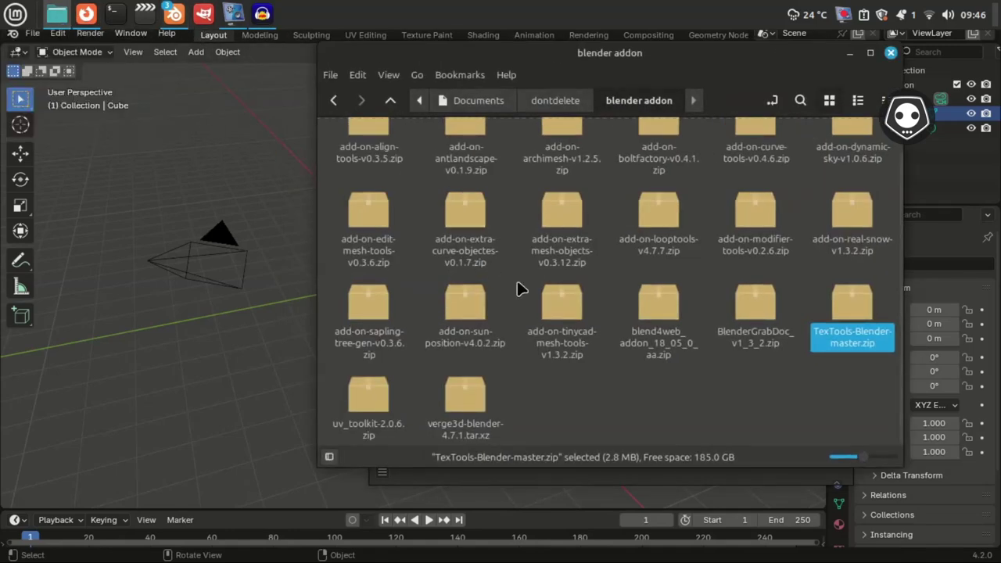
{"action": "scroll", "coordinate": [547, 297], "scroll_direction": "up", "scroll_amount": 1}
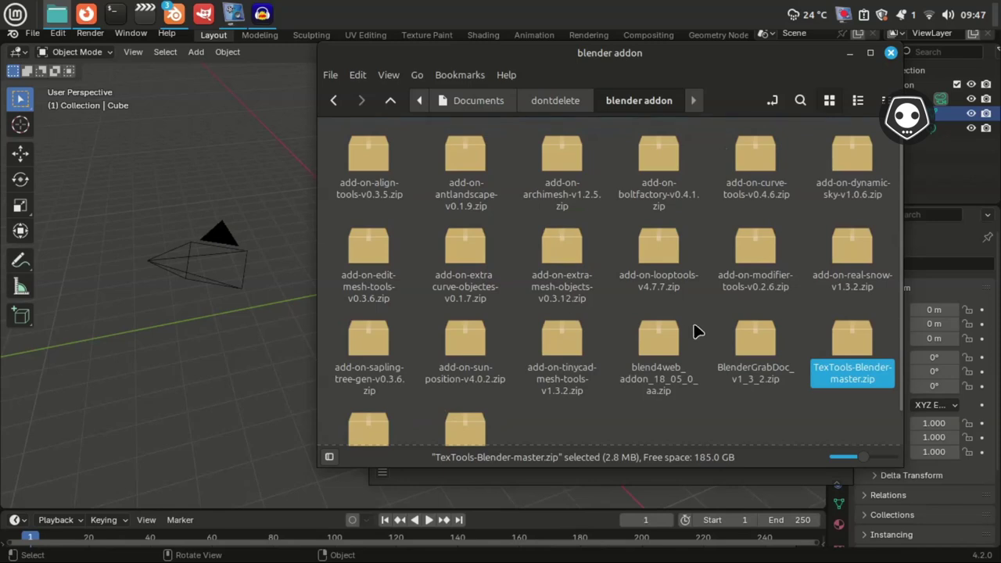
{"action": "scroll", "coordinate": [700, 329], "scroll_direction": "down", "scroll_amount": 1}
{"action": "scroll", "coordinate": [560, 388], "scroll_direction": "up", "scroll_amount": 1}
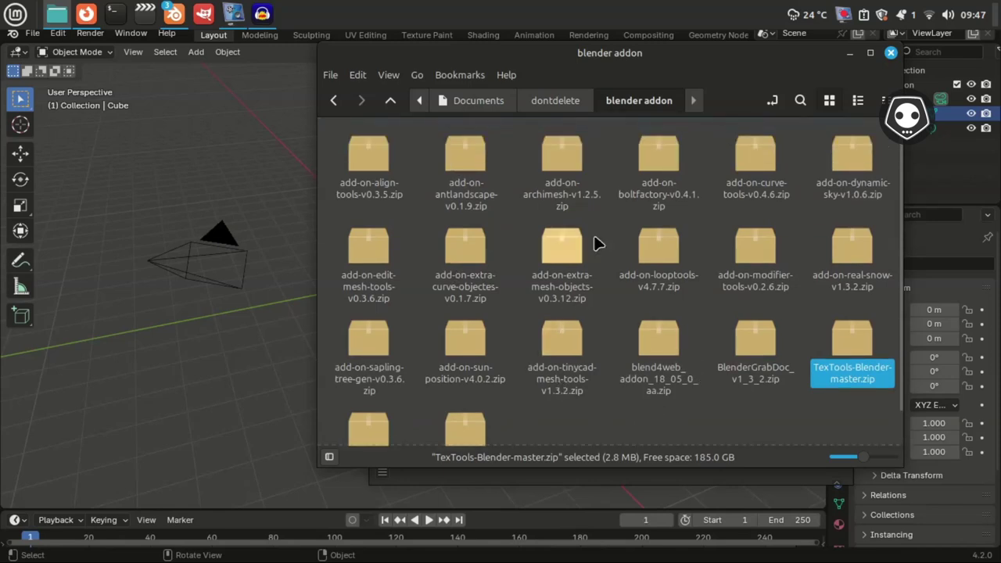
{"action": "left_click", "coordinate": [420, 101]}
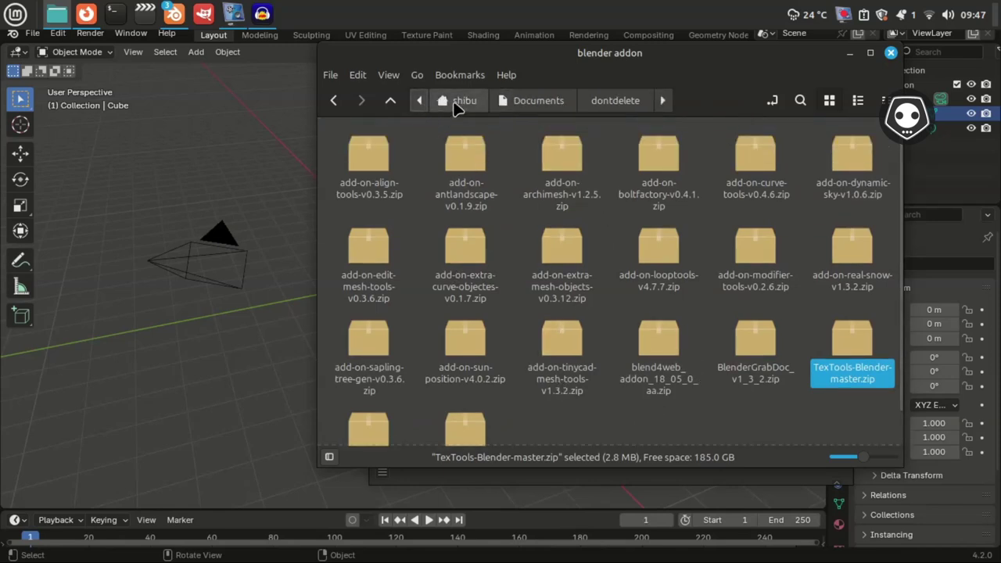
{"action": "left_click", "coordinate": [458, 102]}
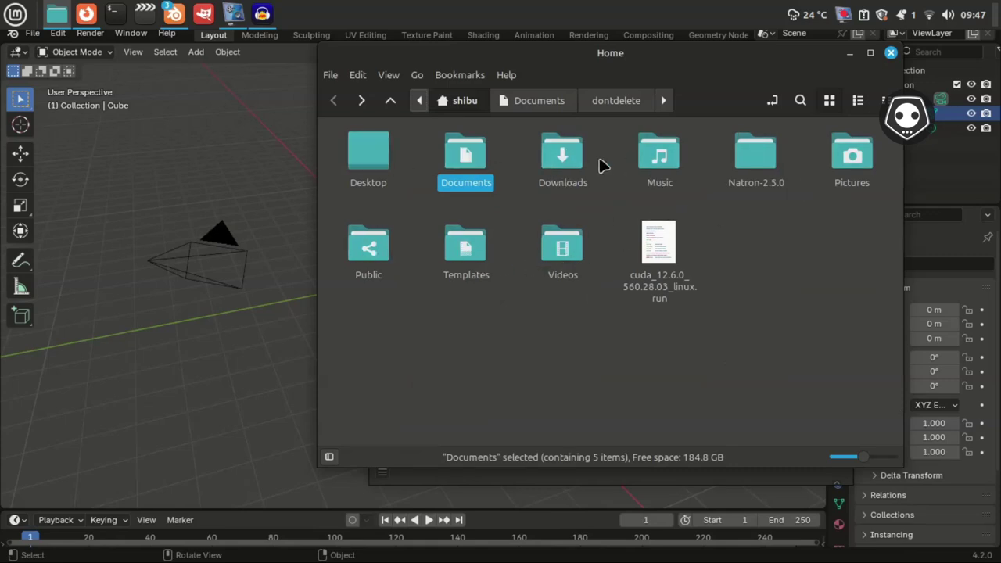
{"action": "double_click", "coordinate": [562, 163]}
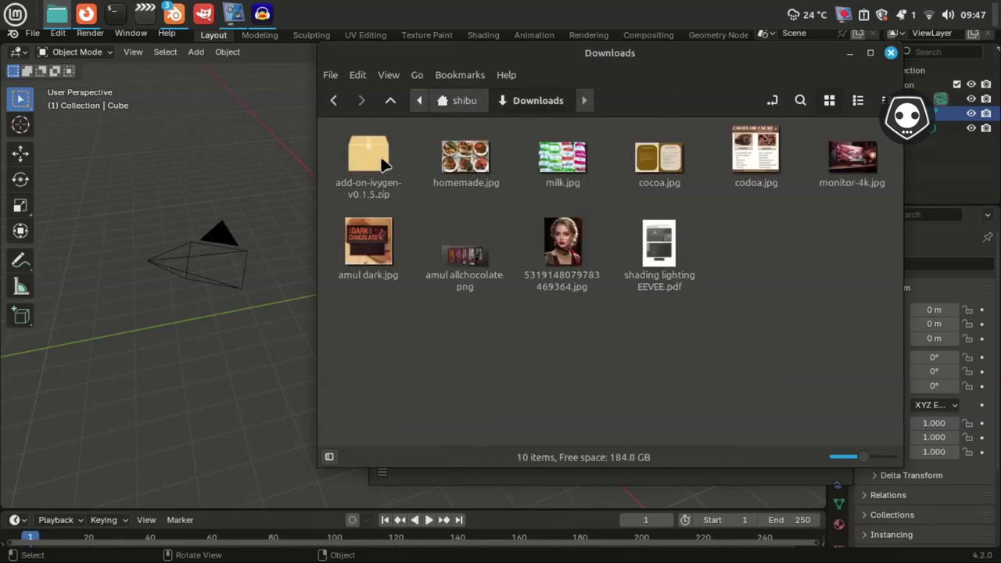
{"action": "left_click", "coordinate": [382, 163]}
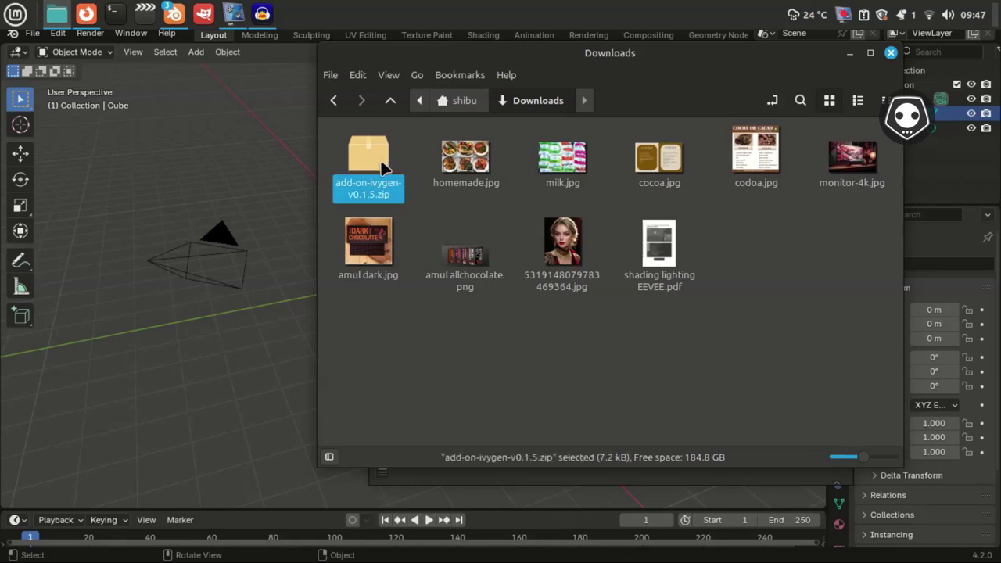
{"action": "key", "text": "ctrl+x"}
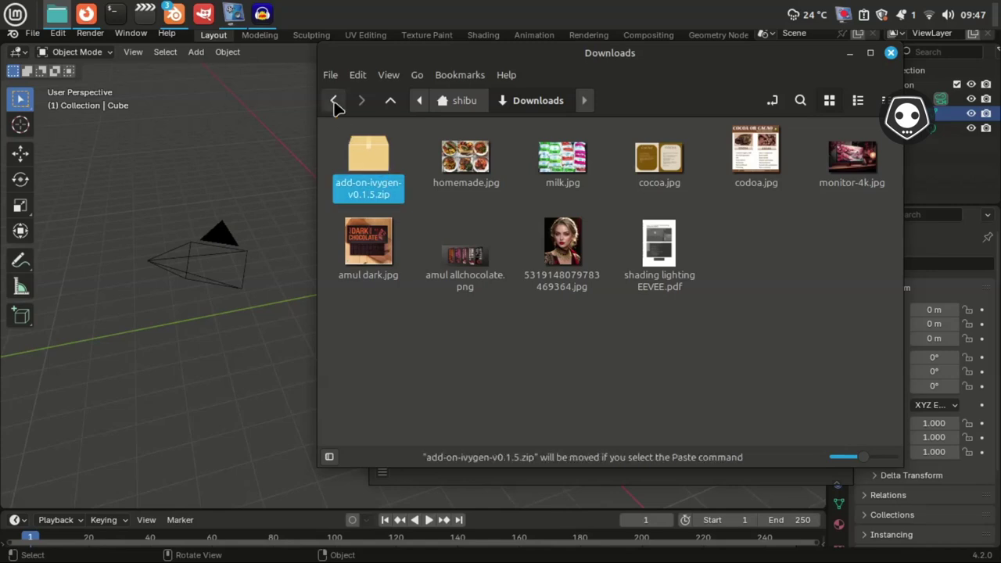
Return to the home folder, deselect Downloads and minimize the Nemo window
{"action": "left_click", "coordinate": [334, 101]}
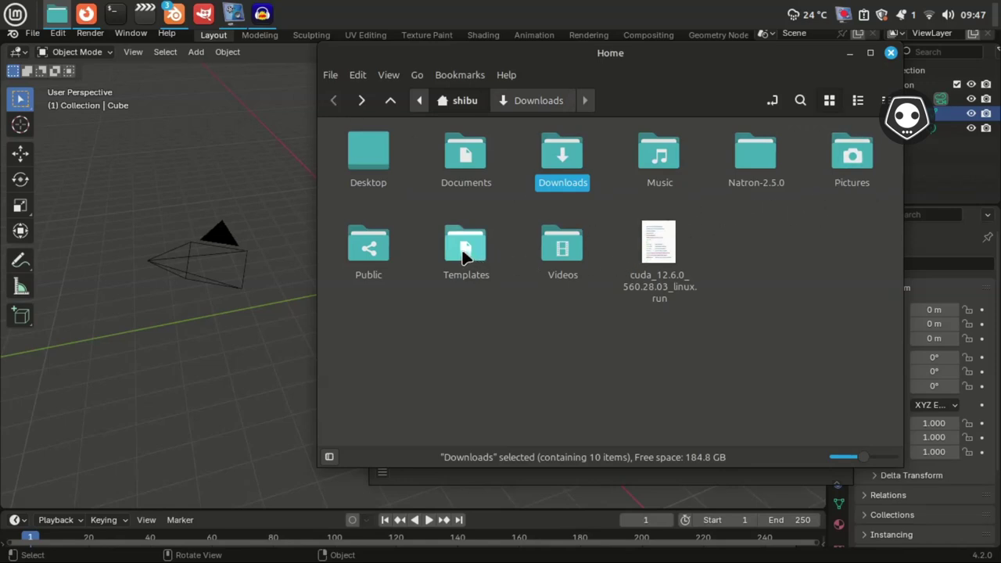
{"action": "left_click", "coordinate": [606, 335]}
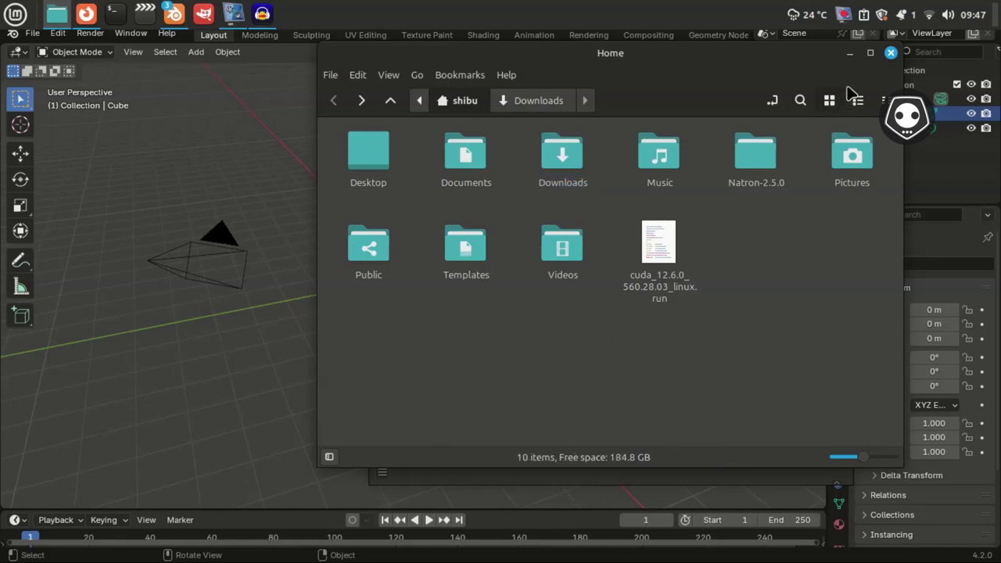
{"action": "left_click", "coordinate": [849, 52]}
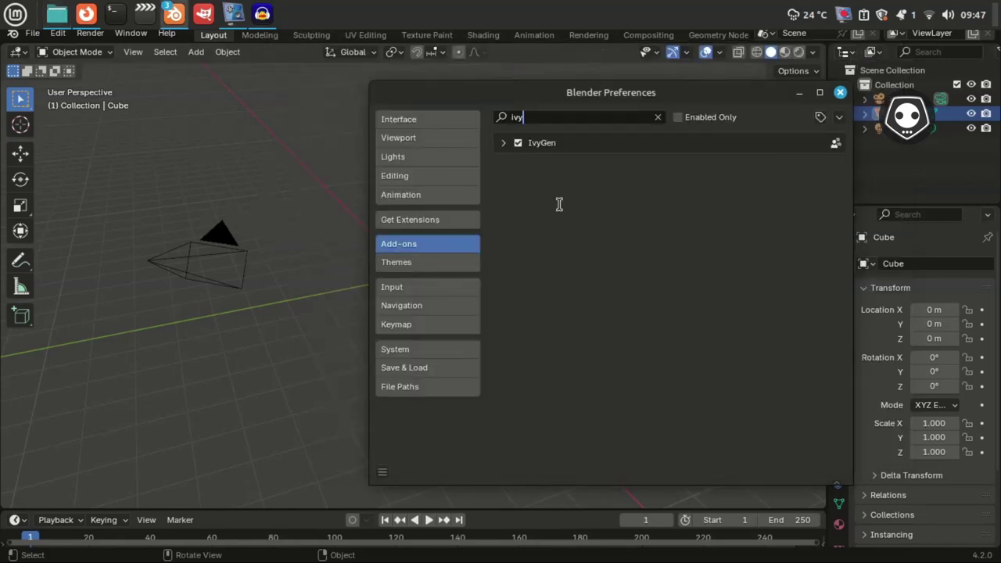
Clear the 'ivy' filter to list all add-ons, with IvyGen enabled beside LoopTools, mpfb and Node Wrangler
{"action": "key", "text": "Return"}
{"action": "left_click", "coordinate": [658, 118]}
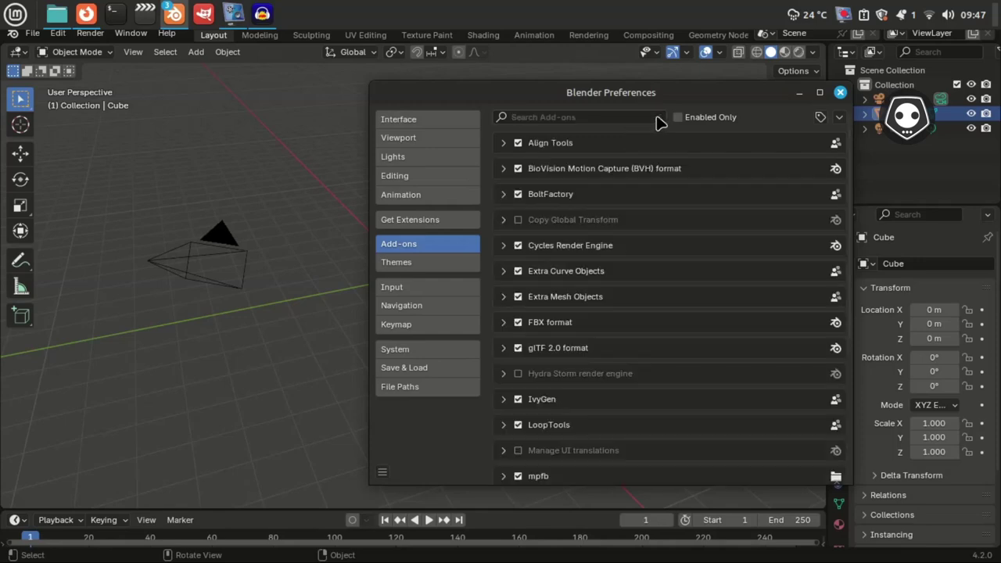
{"action": "mouse_move", "coordinate": [520, 96]}
{"action": "left_mouse_down"}
{"action": "mouse_move", "coordinate": [286, 83]}
{"action": "mouse_move", "coordinate": [271, 99]}
{"action": "left_mouse_up"}
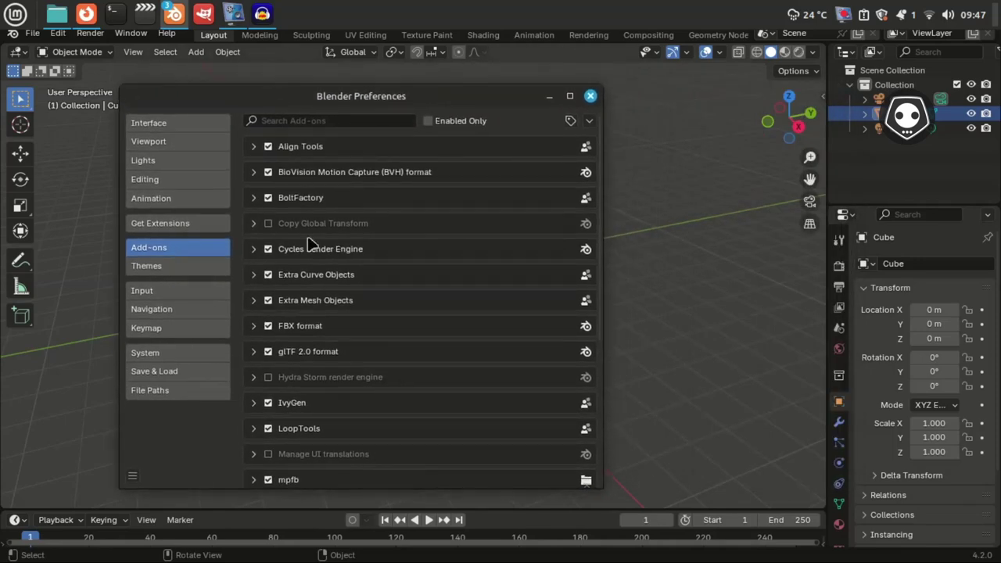
{"action": "scroll", "coordinate": [344, 358], "scroll_direction": "down", "scroll_amount": 1}
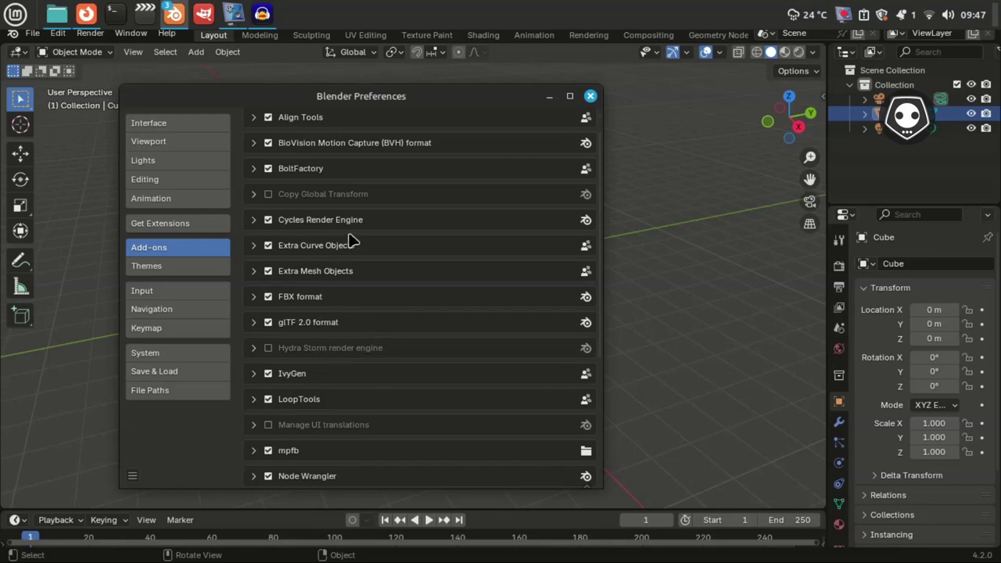
{"action": "left_click", "coordinate": [88, 17]}
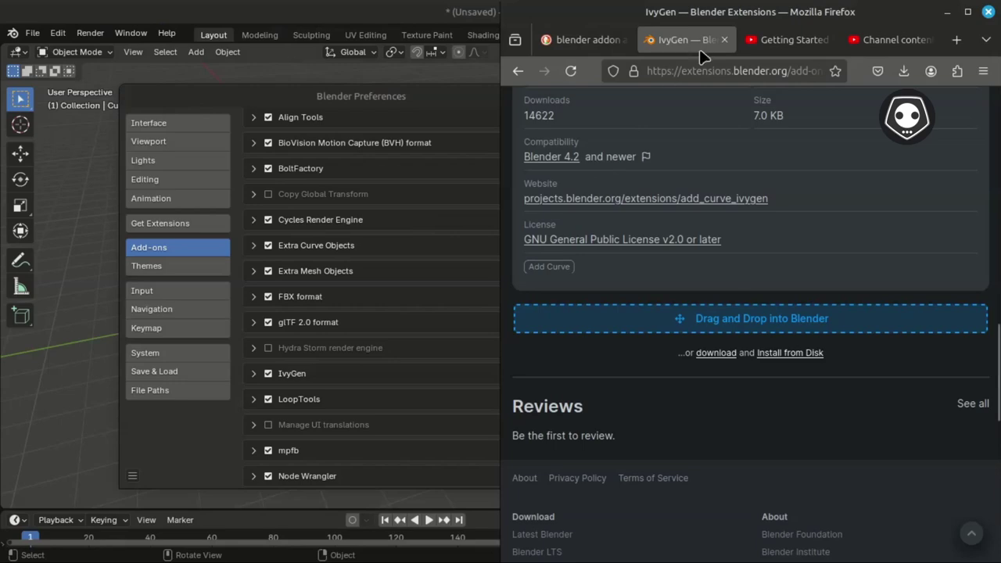
{"action": "key", "text": "super+Down"}
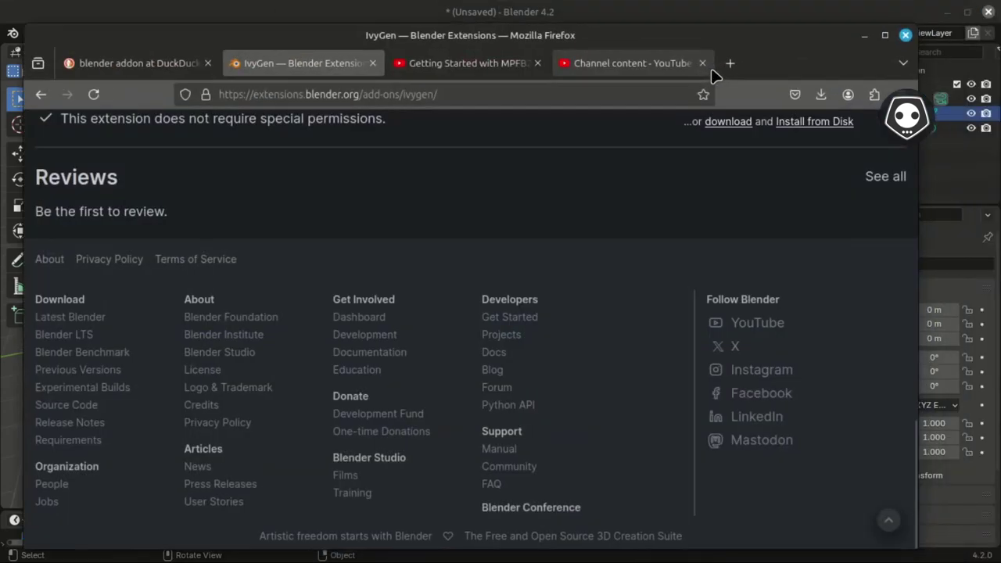
{"action": "left_click", "coordinate": [885, 35]}
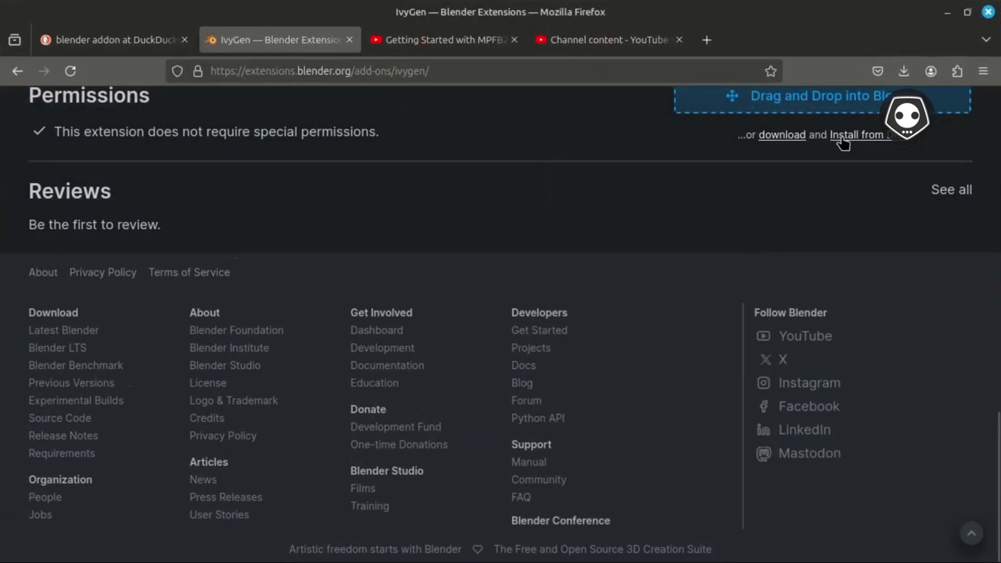
{"action": "scroll", "coordinate": [752, 253], "scroll_direction": "up", "scroll_amount": 5}
{"action": "scroll", "coordinate": [836, 474], "scroll_direction": "down", "scroll_amount": 1}
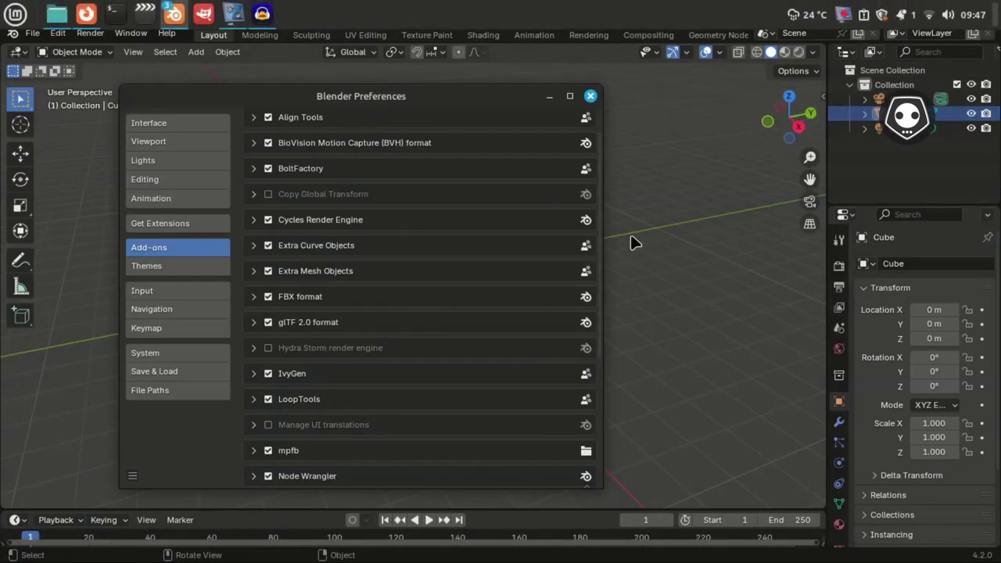
Install add-on-ivygen-v0.1.5.zip from the Downloads folder with Install from Disk
{"action": "scroll", "coordinate": [538, 168], "scroll_direction": "up", "scroll_amount": 2}
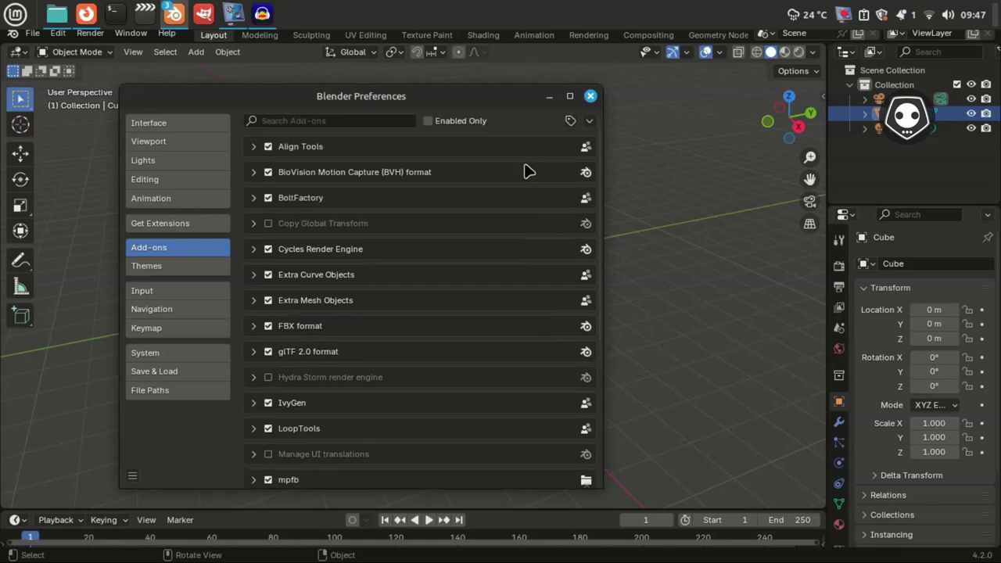
{"action": "left_click", "coordinate": [588, 123]}
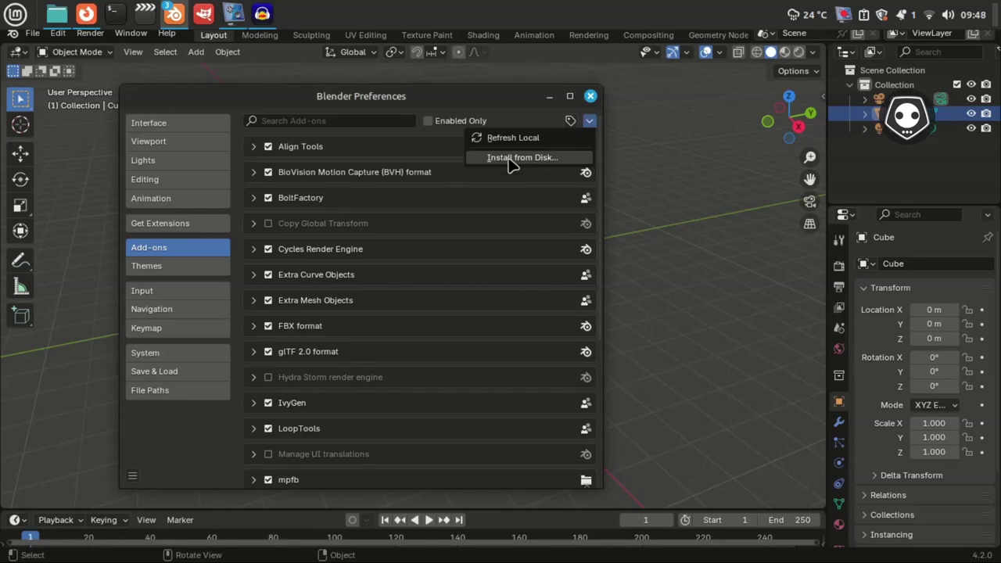
{"action": "left_click", "coordinate": [510, 160]}
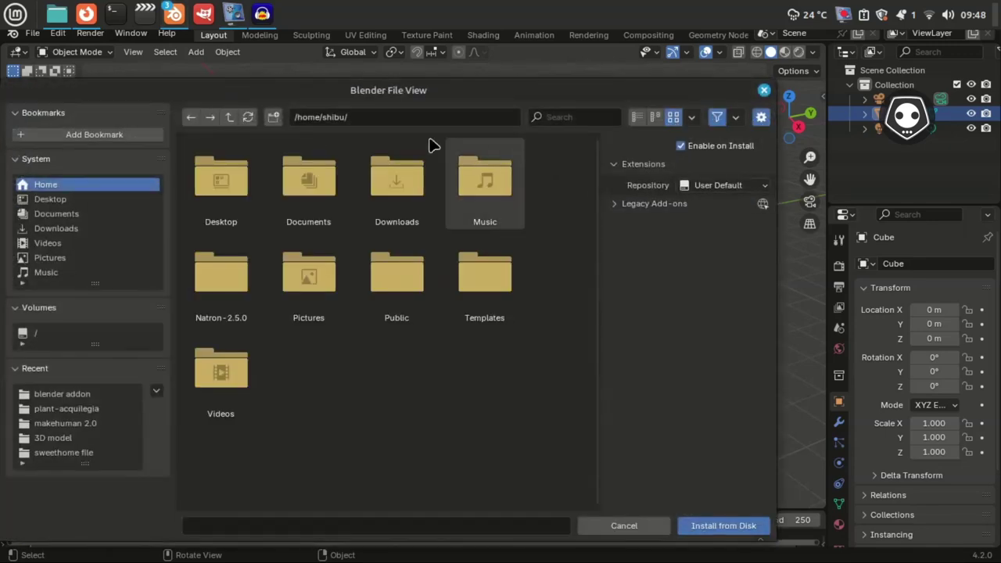
{"action": "left_click_drag", "start_coordinate": [271, 100], "coordinate": [347, 88]}
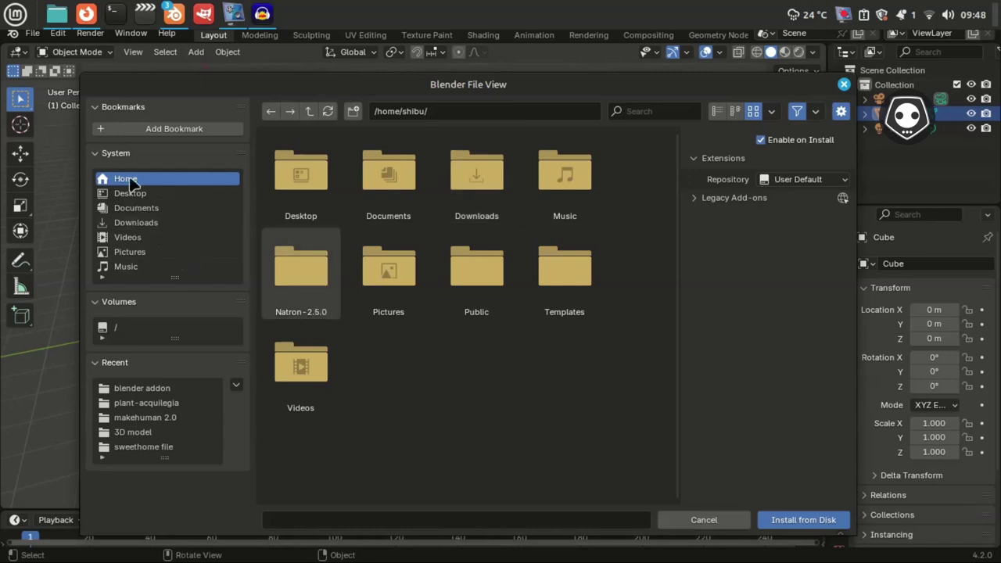
{"action": "left_click", "coordinate": [130, 222]}
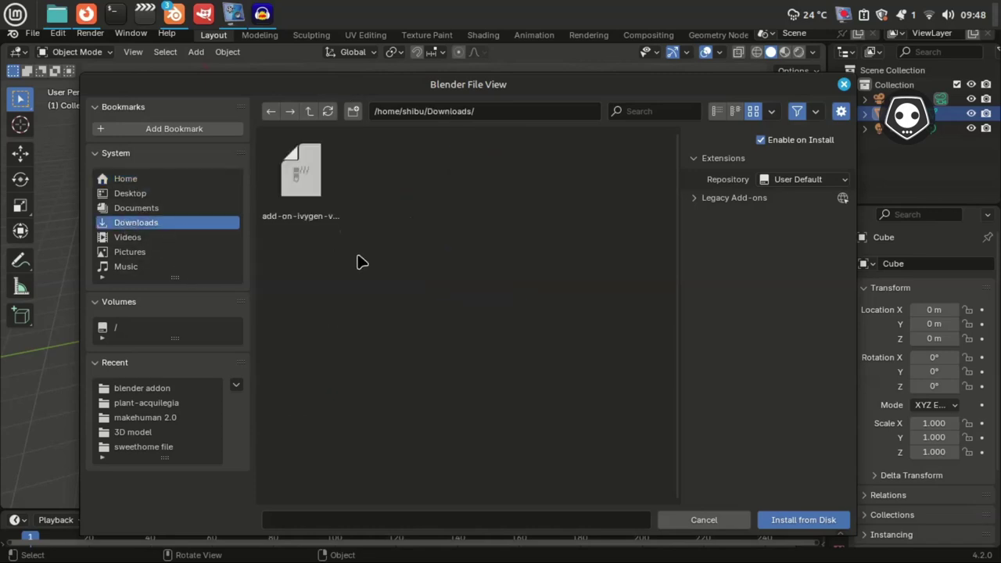
{"action": "left_click", "coordinate": [317, 212]}
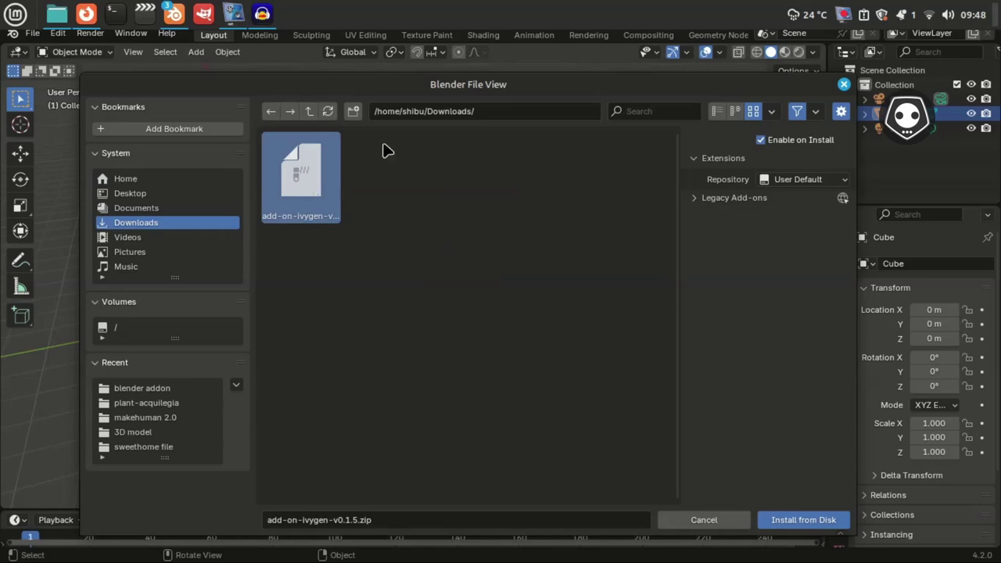
{"action": "left_click_drag", "start_coordinate": [476, 93], "coordinate": [459, 61]}
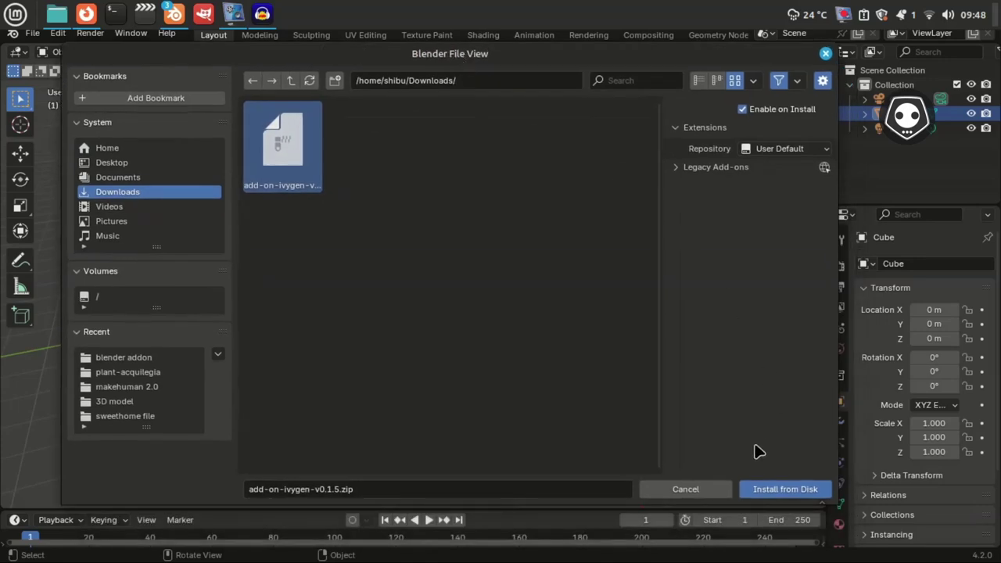
{"action": "left_click", "coordinate": [826, 54]}
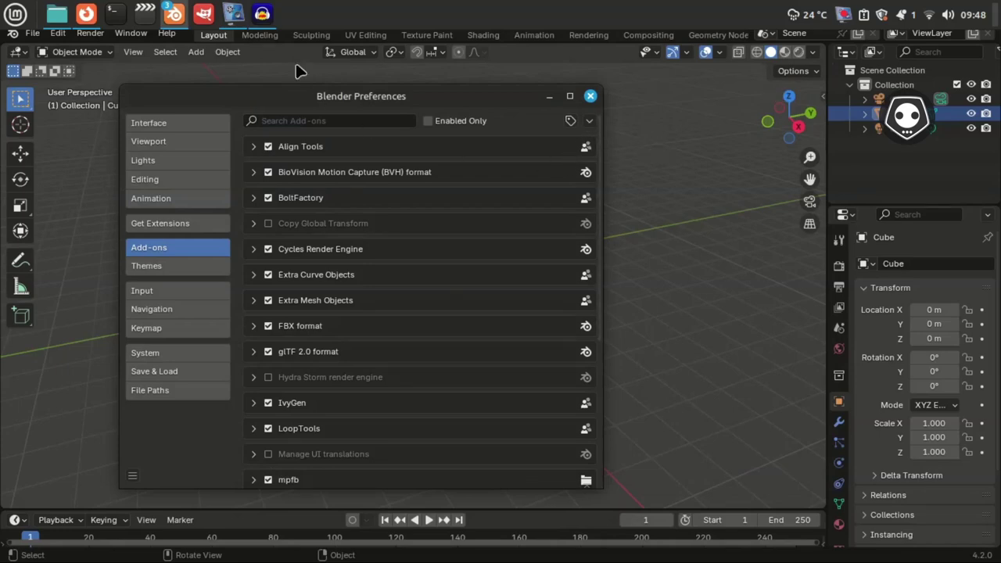
{"action": "mouse_move", "coordinate": [174, 14]}
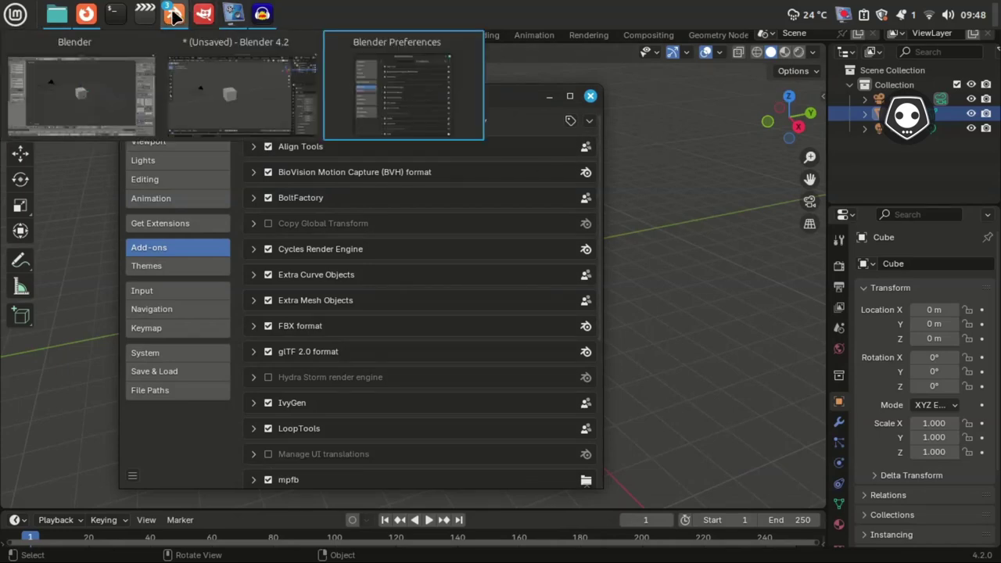
Open Blender 2.79's add-on preferences with Ctrl+Alt+U and place 4.2's Preferences beside them
{"action": "left_click", "coordinate": [99, 83]}
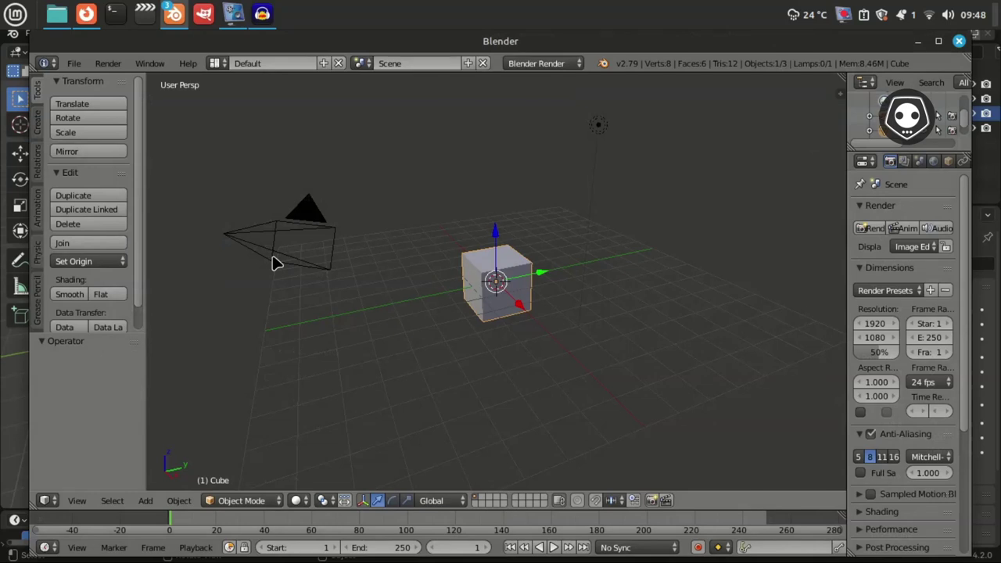
{"action": "key", "text": "ctrl+alt+u"}
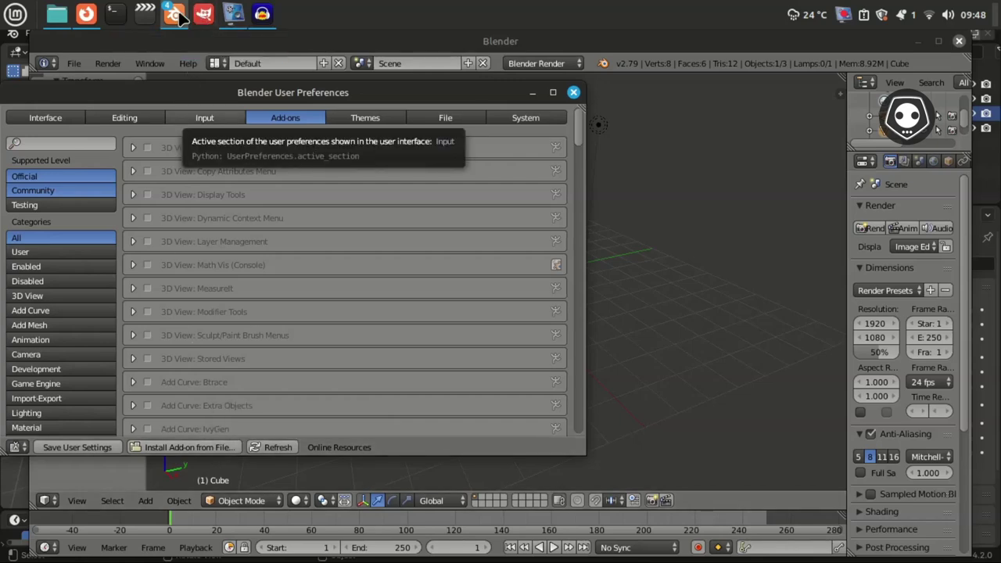
{"action": "mouse_move", "coordinate": [174, 14]}
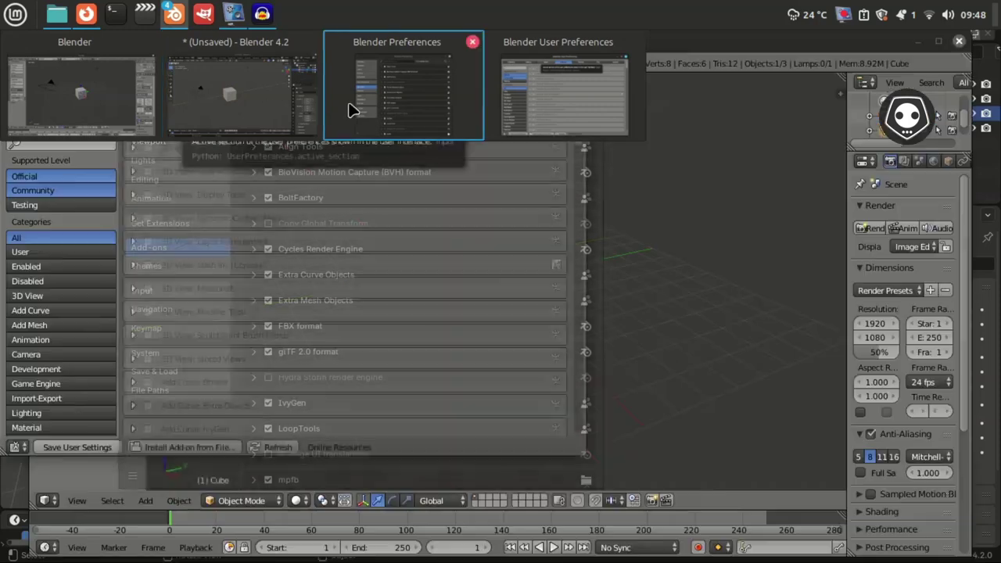
{"action": "left_click", "coordinate": [361, 107]}
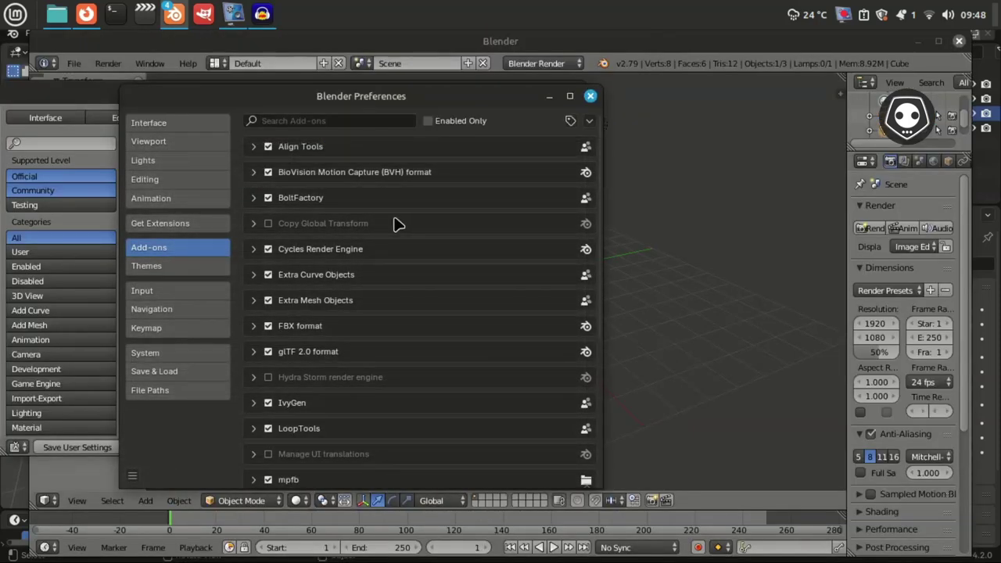
{"action": "left_click_drag", "start_coordinate": [316, 97], "coordinate": [549, 97]}
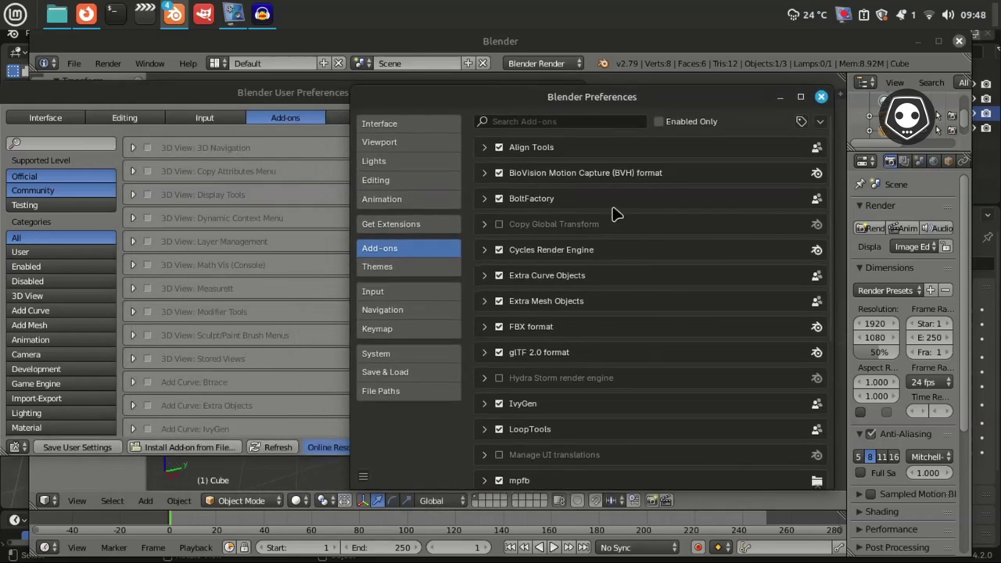
{"action": "left_click_drag", "start_coordinate": [611, 102], "coordinate": [607, 98]}
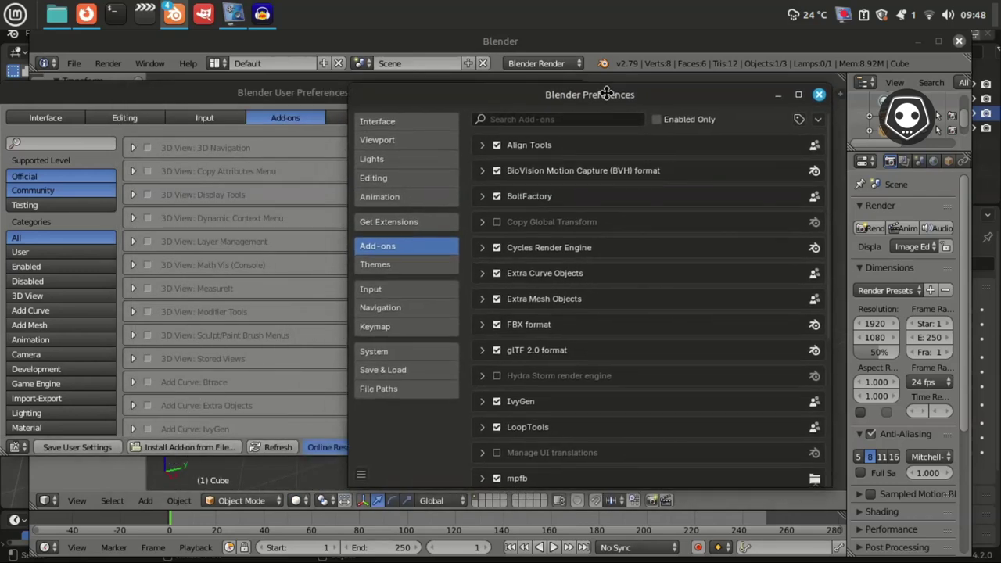
Save the Blender 4.2 preferences and refresh the Blender 2.79 add-on list
{"action": "left_click", "coordinate": [817, 118]}
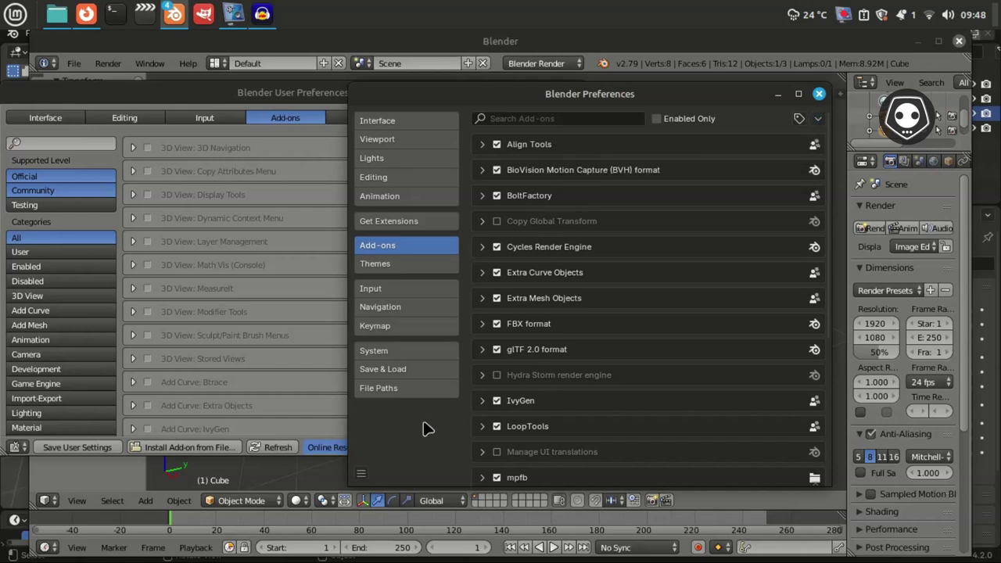
{"action": "scroll", "coordinate": [679, 483], "scroll_direction": "down", "scroll_amount": 4}
{"action": "scroll", "coordinate": [686, 462], "scroll_direction": "down", "scroll_amount": 5}
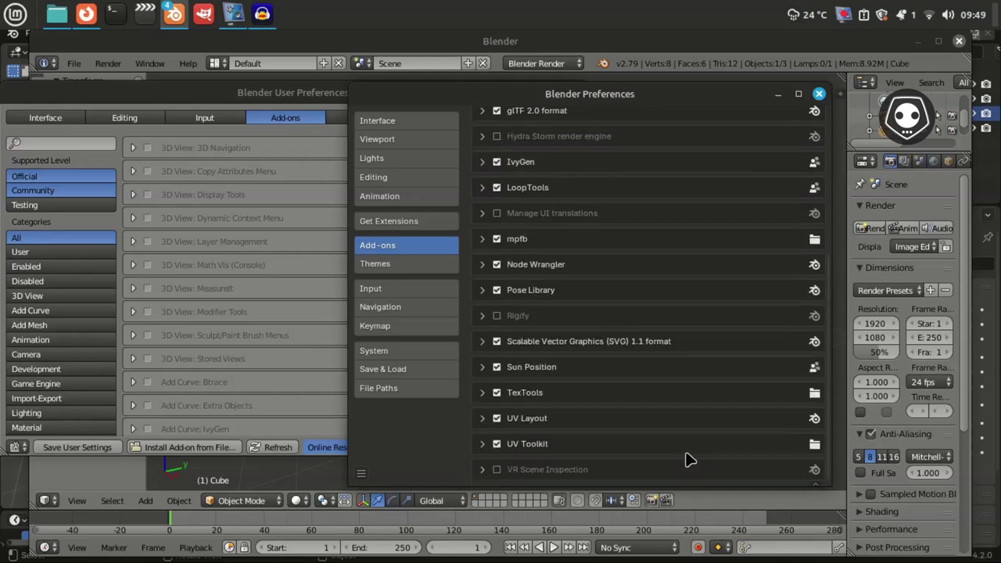
{"action": "left_click", "coordinate": [363, 473]}
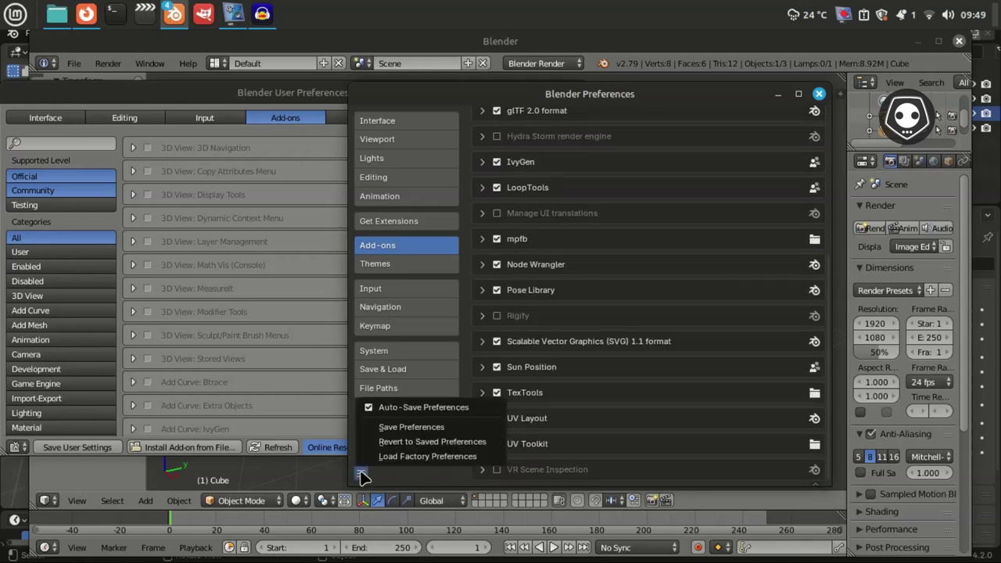
{"action": "left_click", "coordinate": [400, 429]}
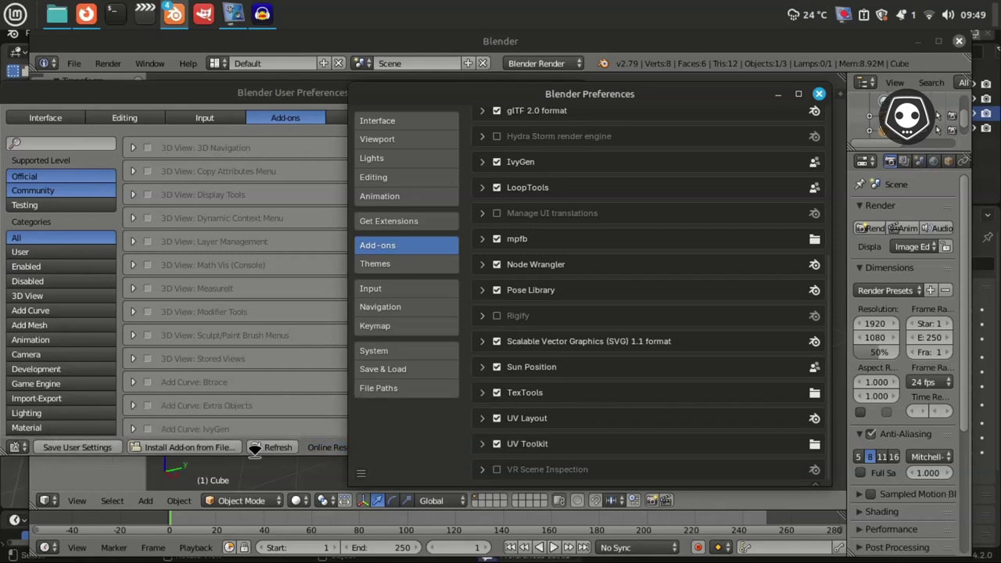
{"action": "left_click", "coordinate": [282, 448]}
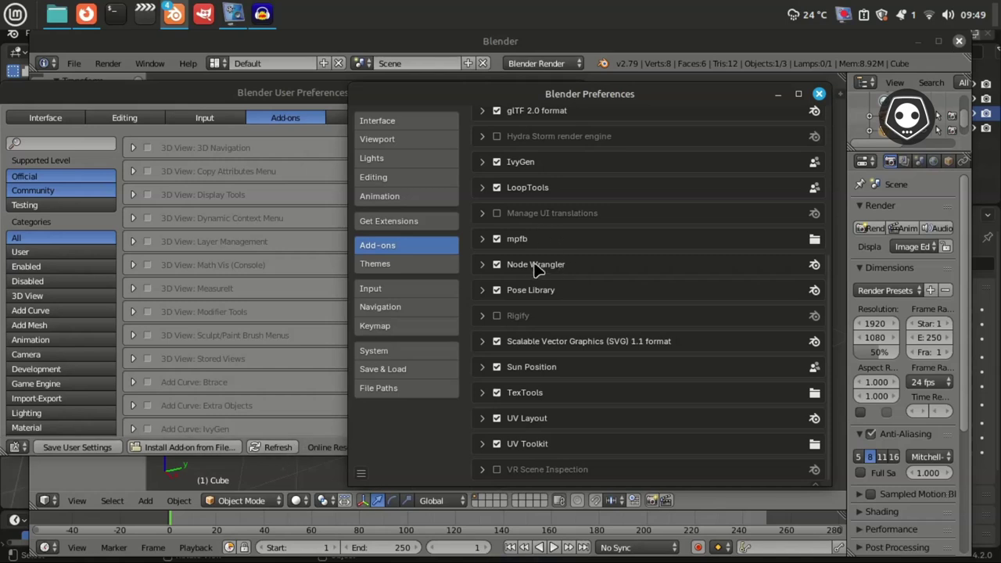
{"action": "left_click_drag", "start_coordinate": [499, 88], "coordinate": [597, 74]}
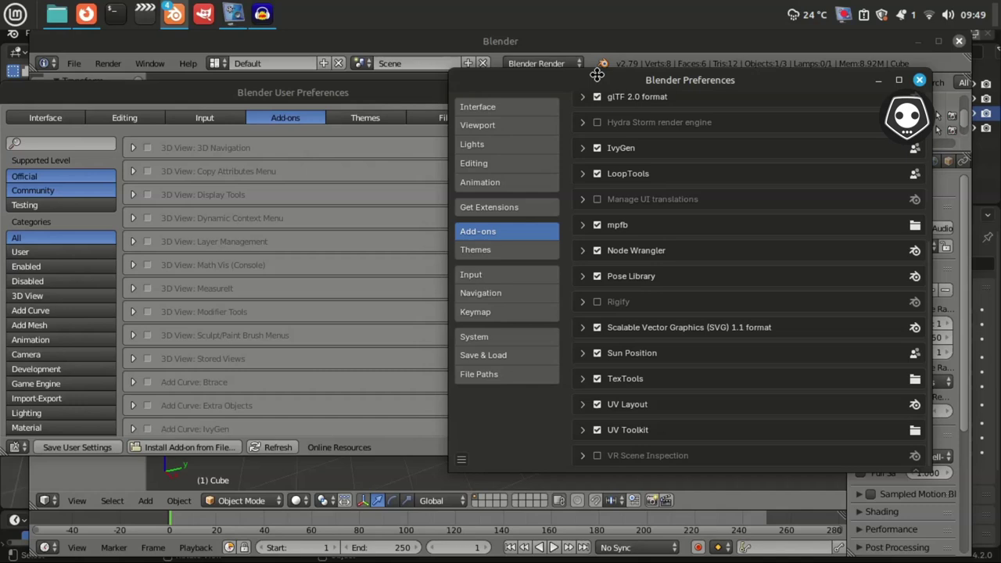
{"action": "mouse_move", "coordinate": [597, 74]}
{"action": "left_mouse_down"}
{"action": "mouse_move", "coordinate": [630, 75]}
{"action": "mouse_move", "coordinate": [609, 75]}
{"action": "left_mouse_up"}
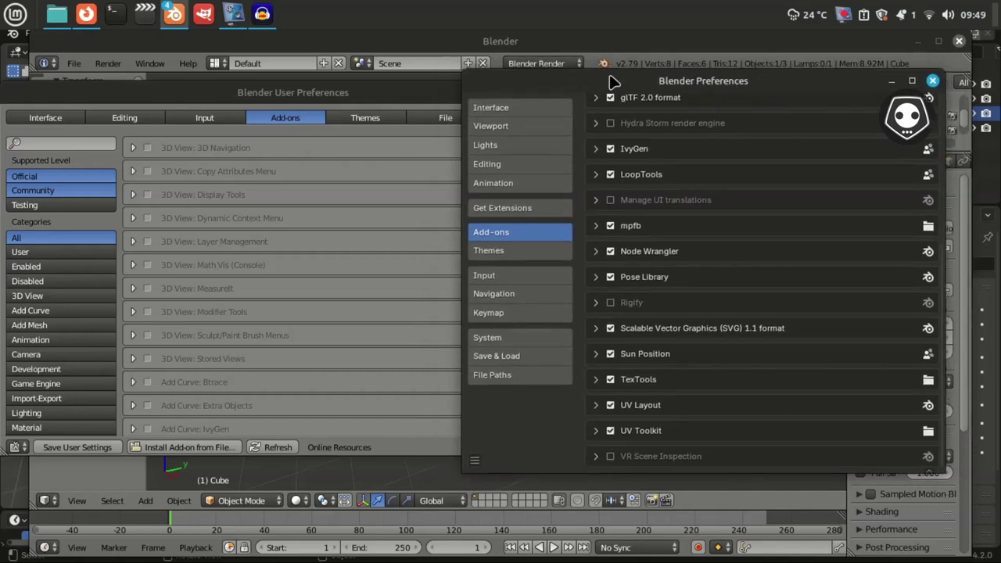